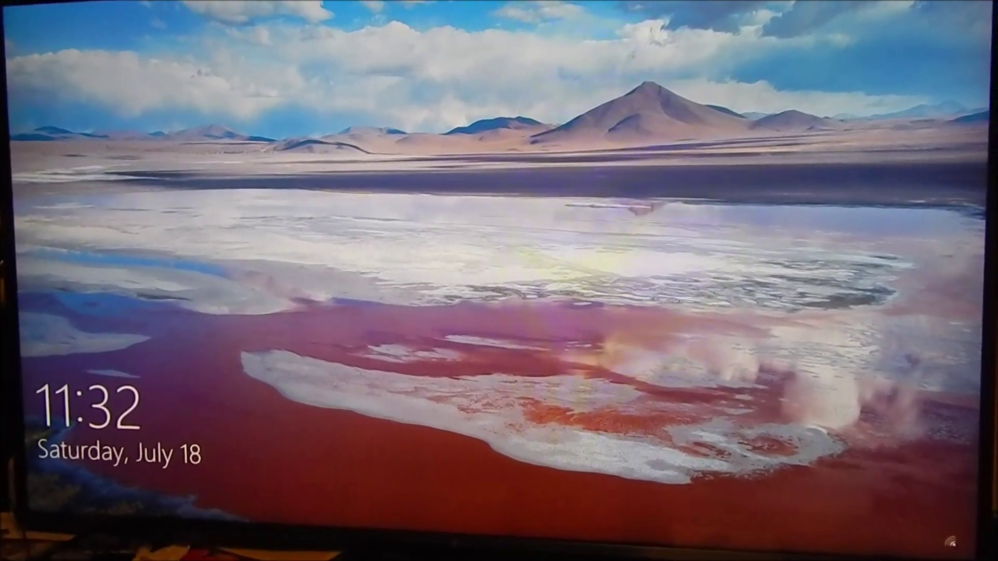
- Sign in to Windows by entering the account password
type("***")
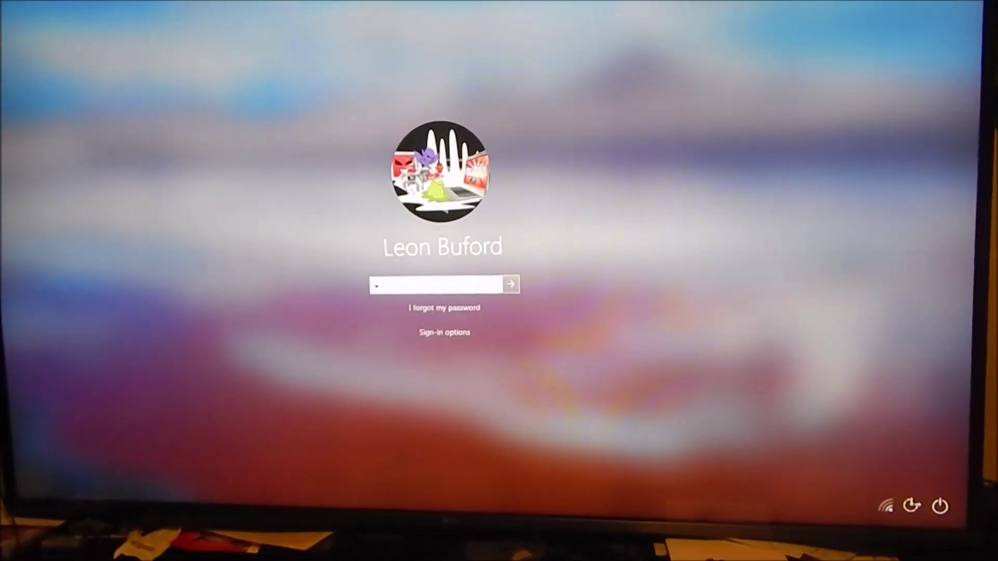
type("******")
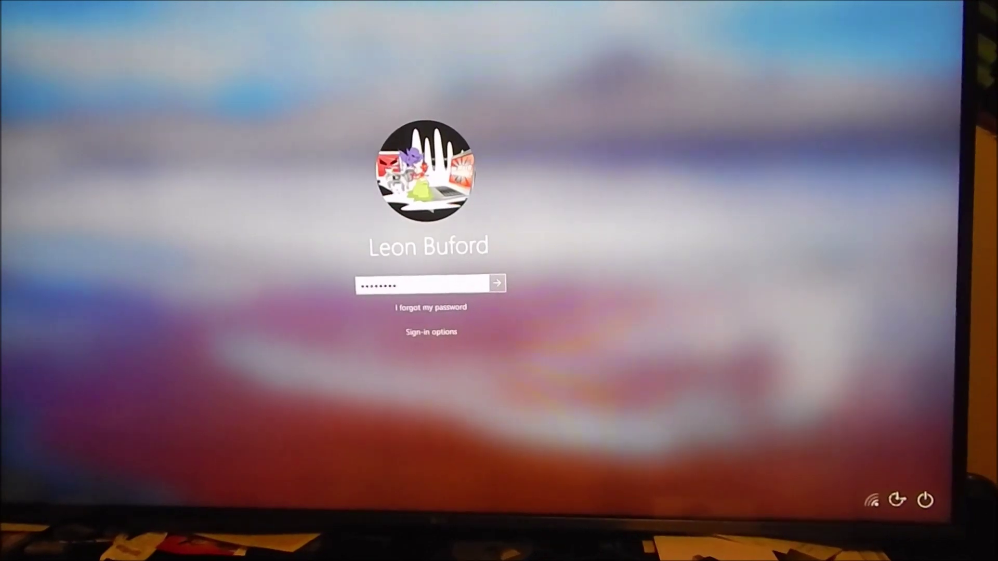
type("*")
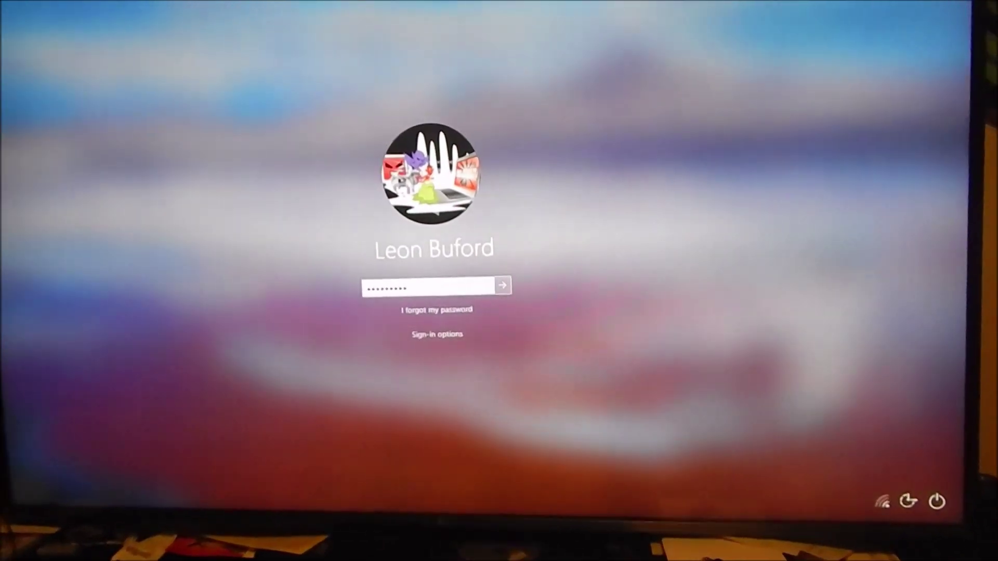
key("Return")
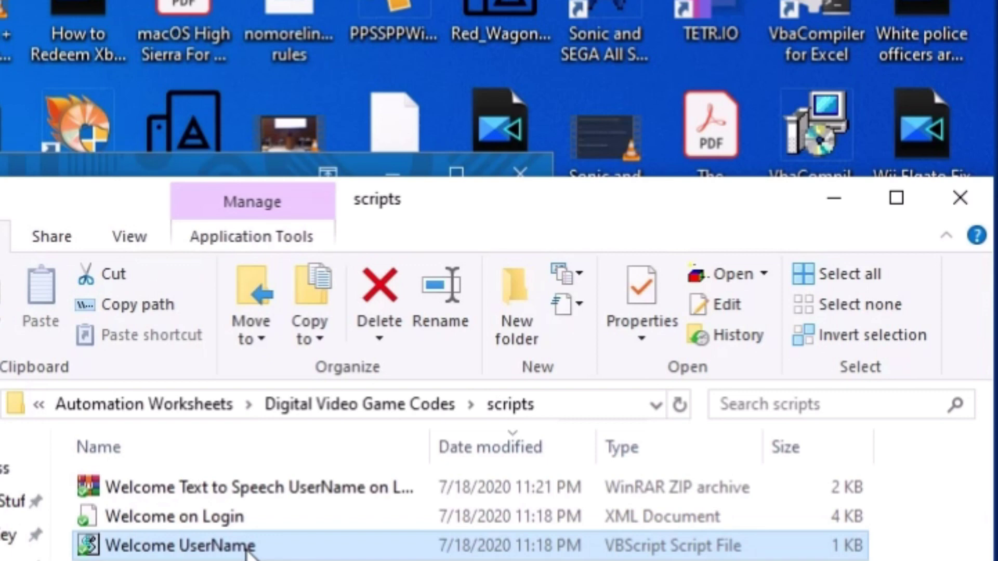
- Open the Welcome UserName VBScript in Notepad using its Edit command
right_click(248, 552)
left_click(311, 548)
left_click(336, 550)
right_click(301, 547)
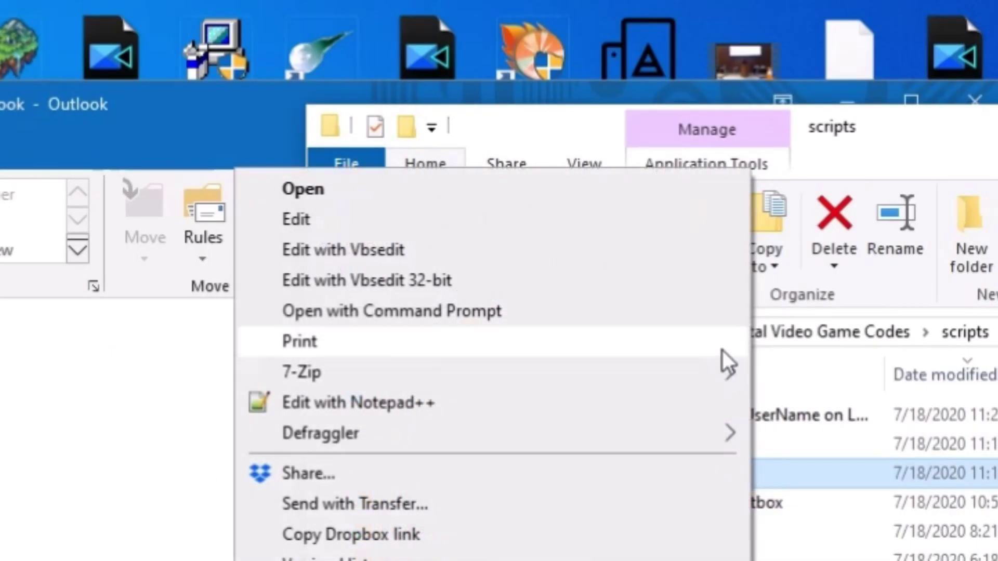
left_click(609, 217)
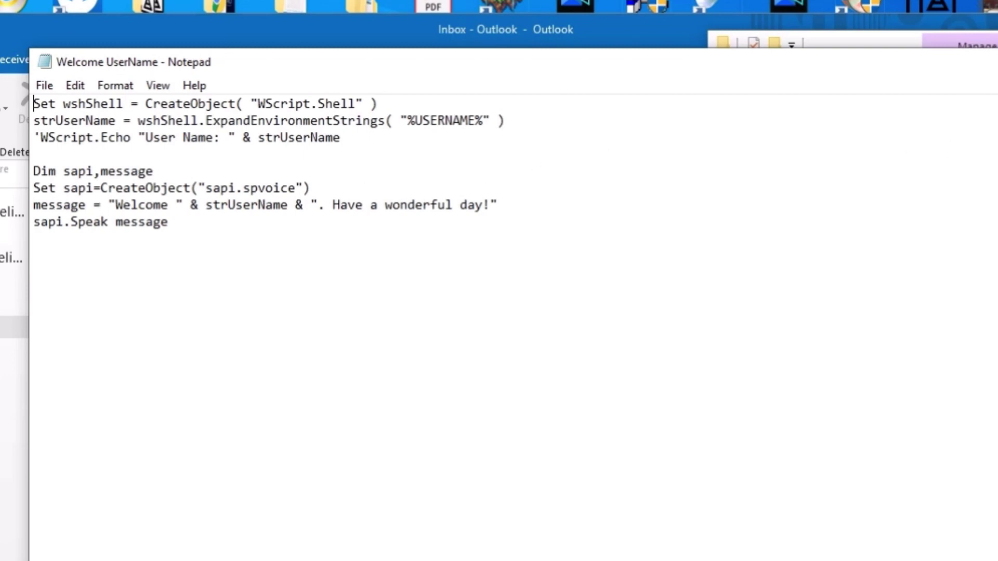
key("alt+F4")
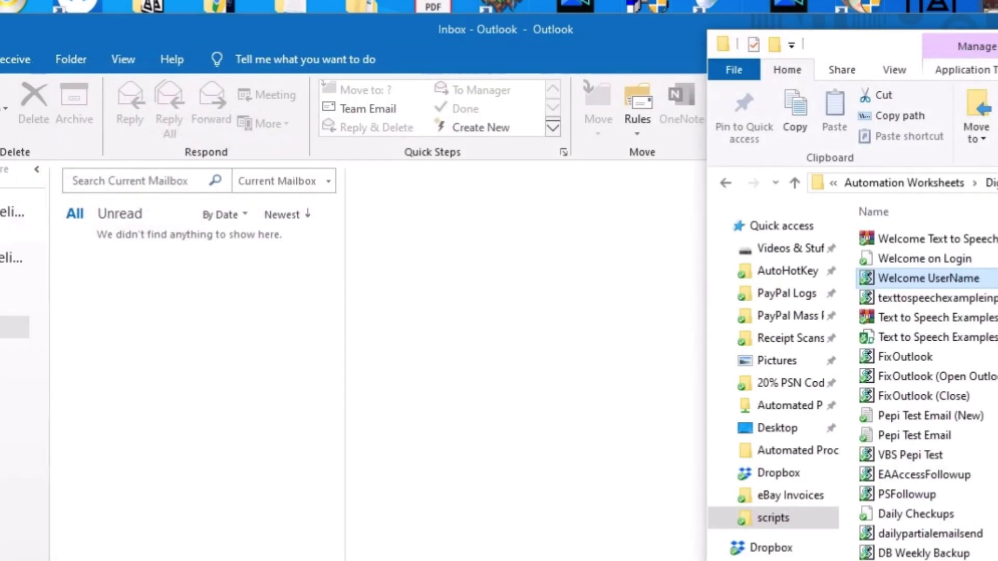
right_click(937, 279)
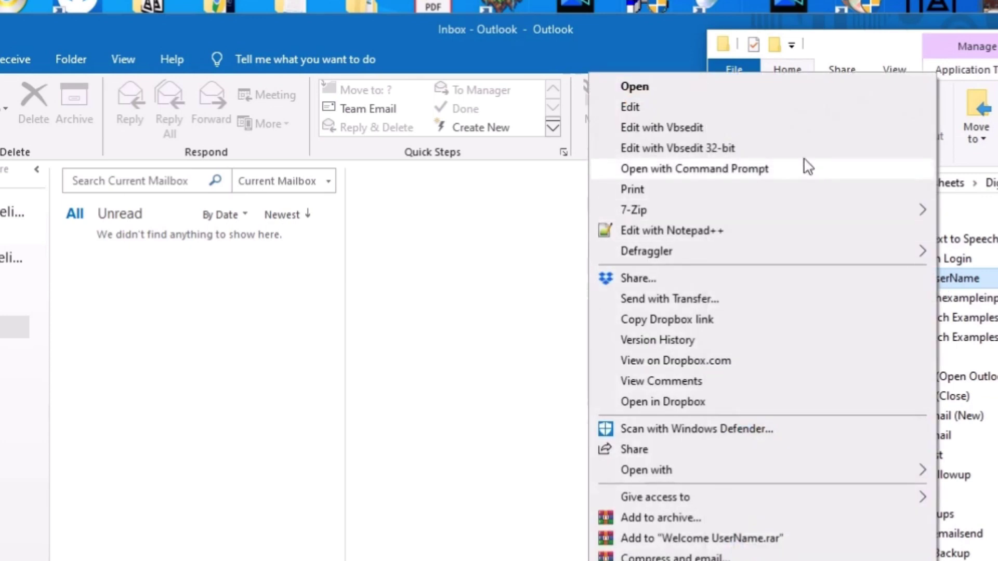
left_click(781, 111)
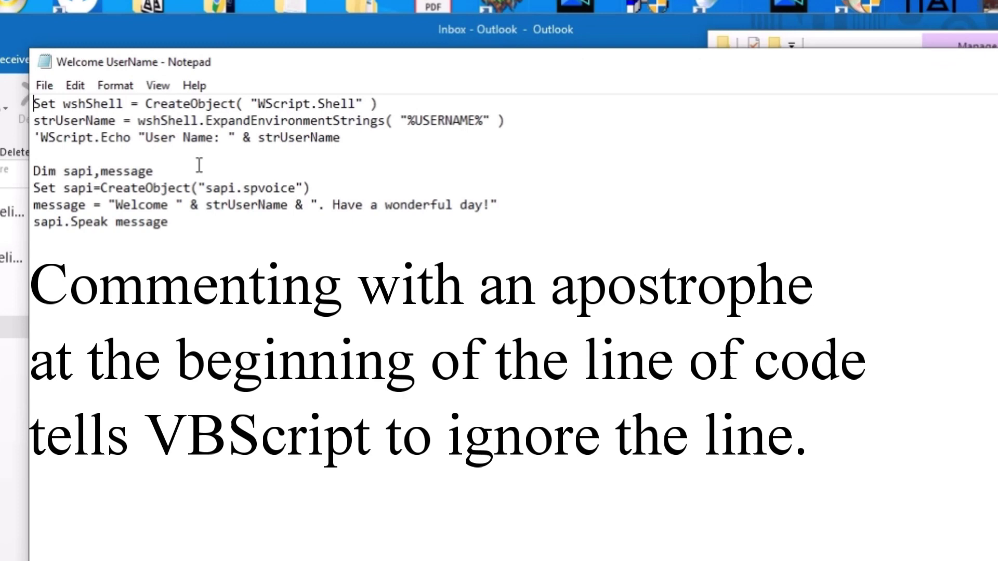
- Comment out the Dim, Set sapi, message and sapi.Speak lines with apostrophes
key("Down")
key("Down")
key("Down")
key("Down")
type("'")
key("Down")
key("Home")
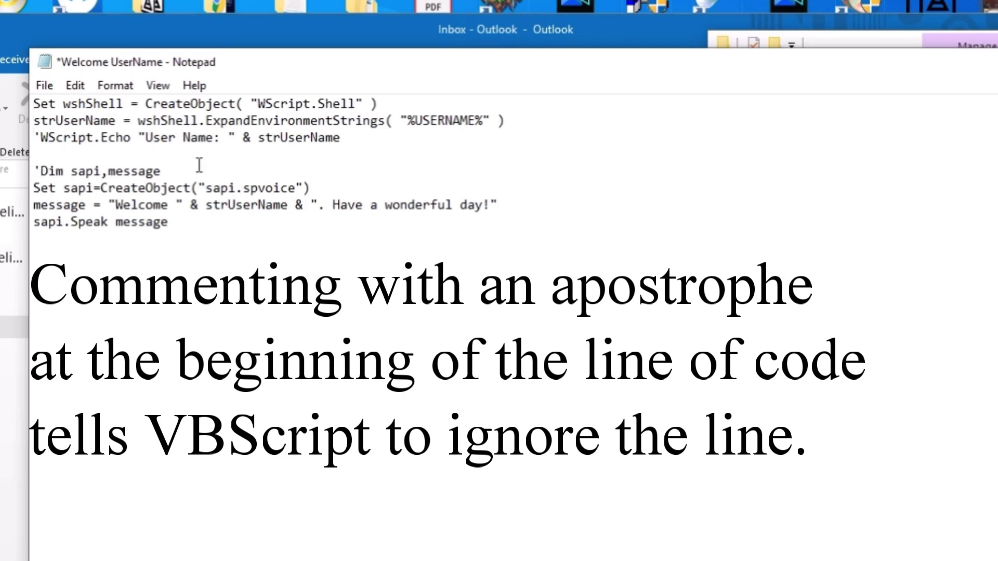
type("'")
key("Down")
key("Home")
type("'")
key("Down")
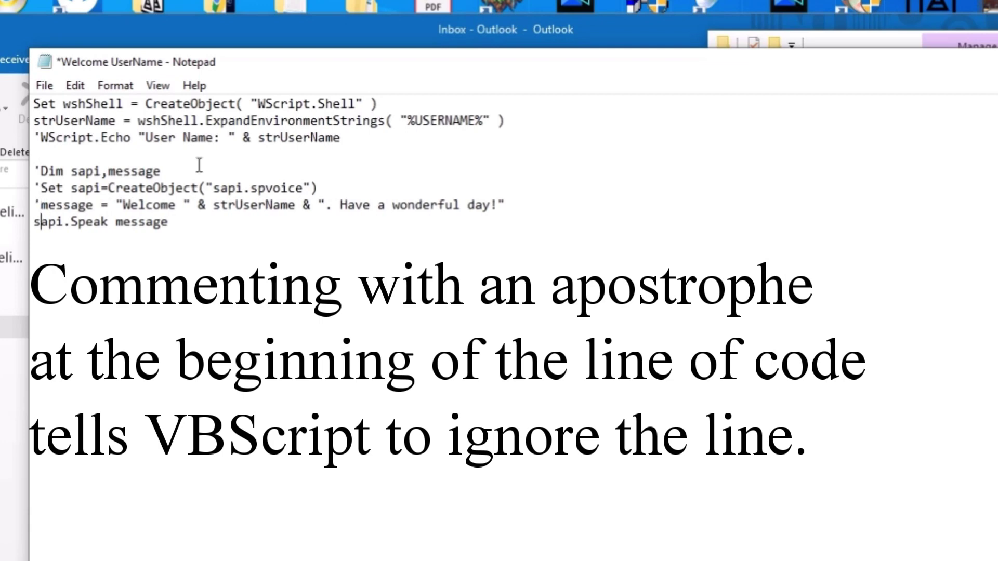
key("Home")
type("'")
- Uncomment the WScript.Echo line and save the script
key("Up")
key("Up")
key("Up")
key("Up")
key("Up")
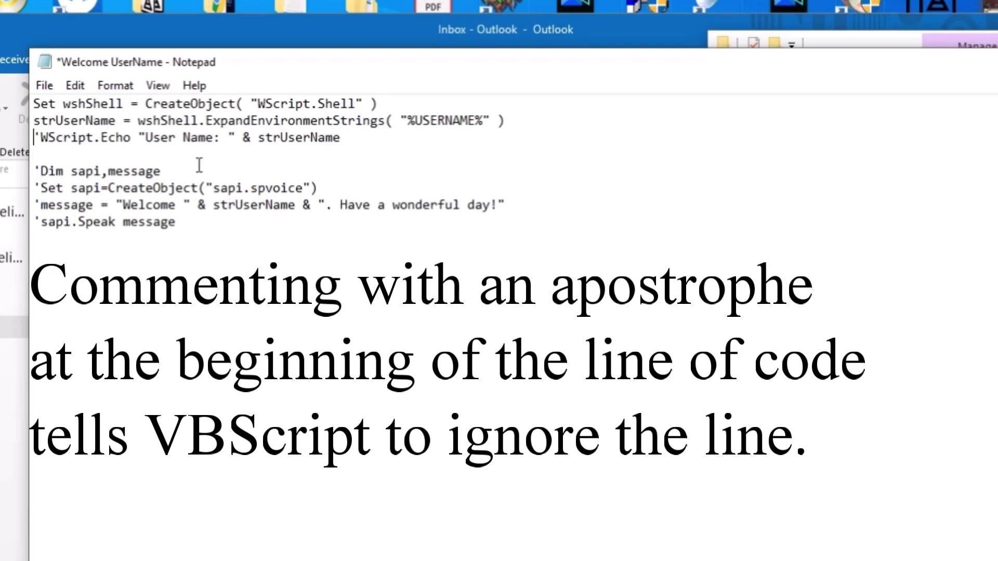
key("Delete")
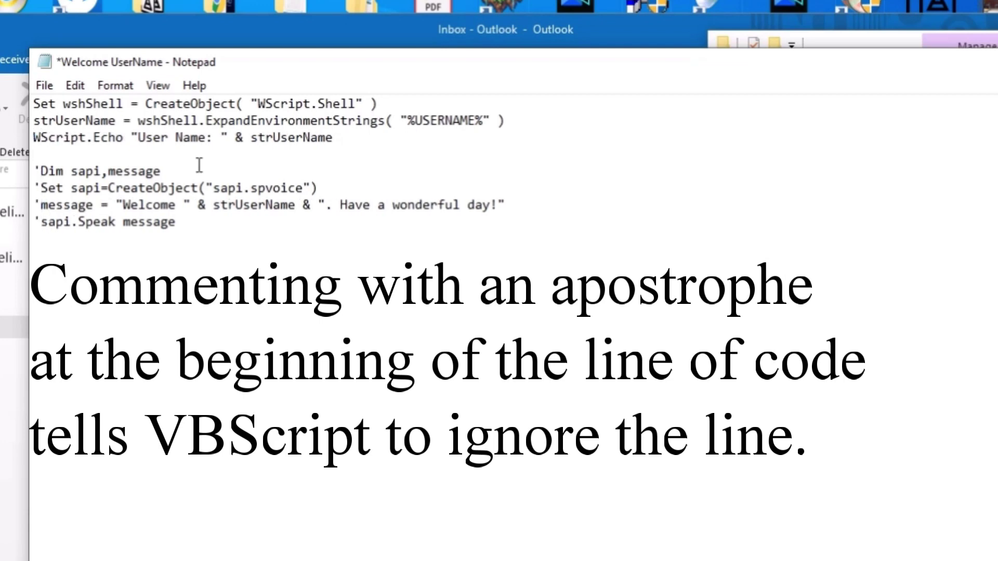
key("Down")
key("Down")
key("Down")
key("Down")
key("Up")
key("Up")
key("Up")
key("Up")
key("Up")
key("ctrl+s")
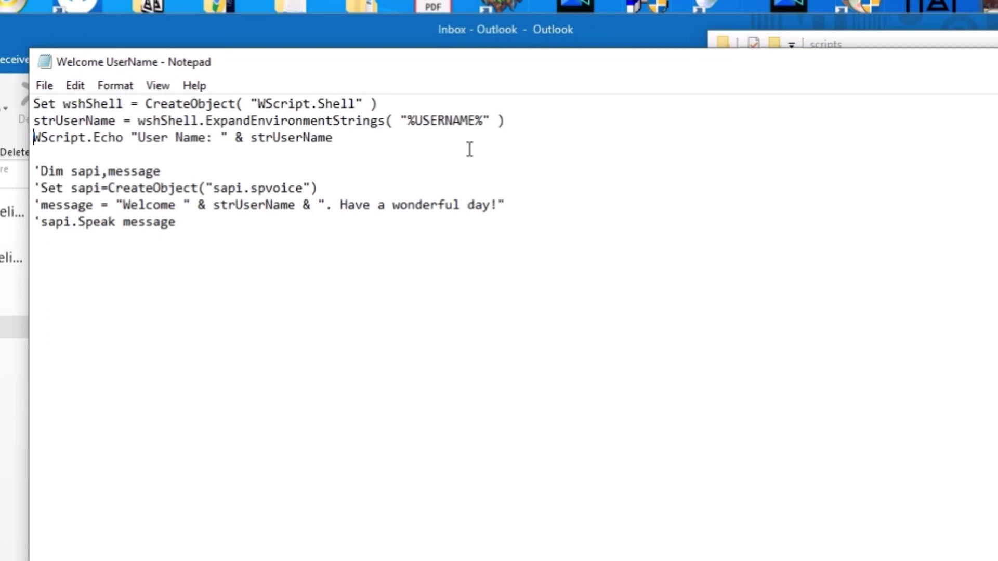
- Comment out WScript.Echo and uncomment the Dim and Set sapi lines
type("'")
key("Down")
key("Down")
key("Right")
key("BackSpace")
key("Down")
key("Right")
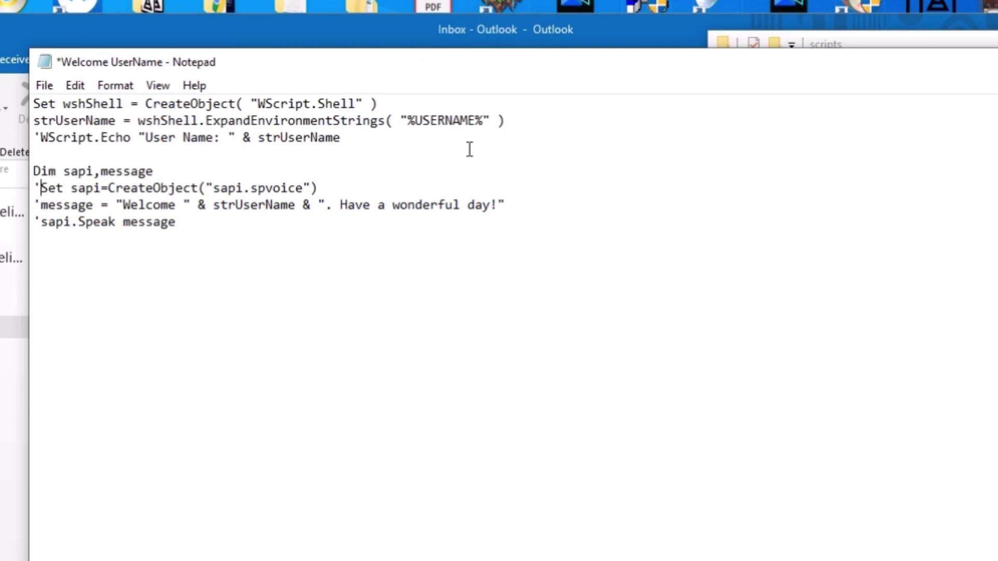
key("BackSpace")
- Uncomment the message and sapi.Speak lines, save the script and close Notepad
key("Down")
key("Right")
key("BackSpace")
key("Down")
key("Right")
key("BackSpace")
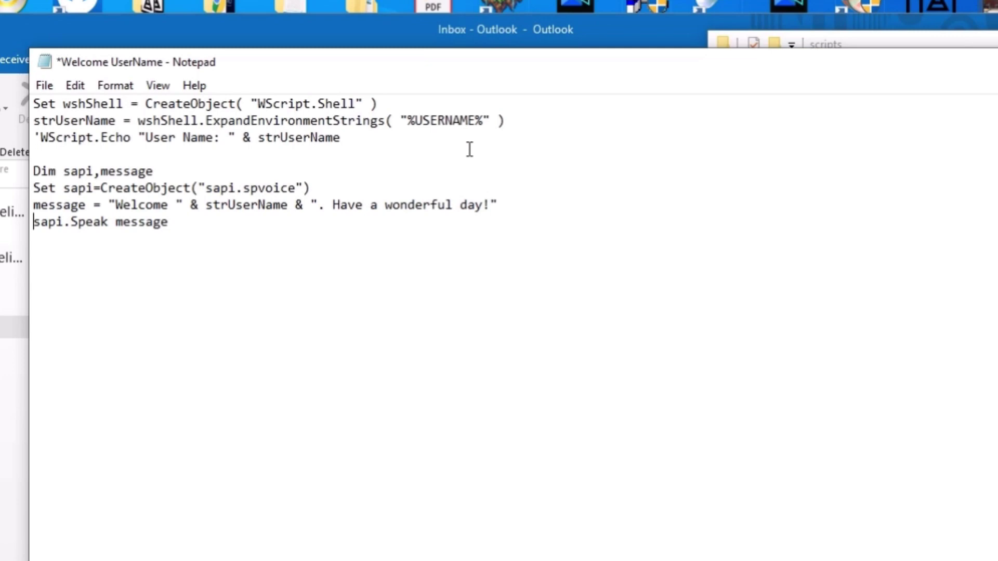
key("ctrl+s")
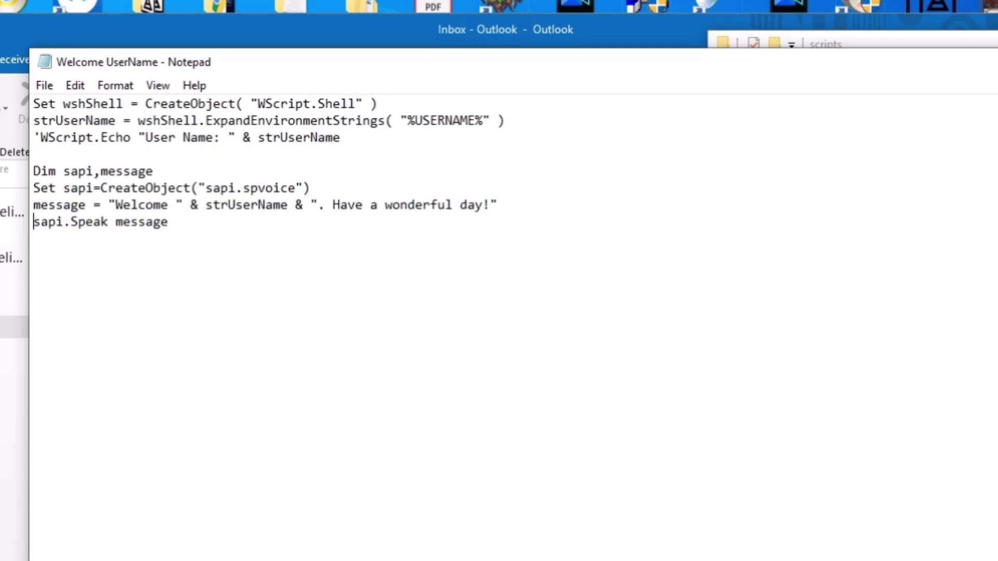
key("alt+F4")
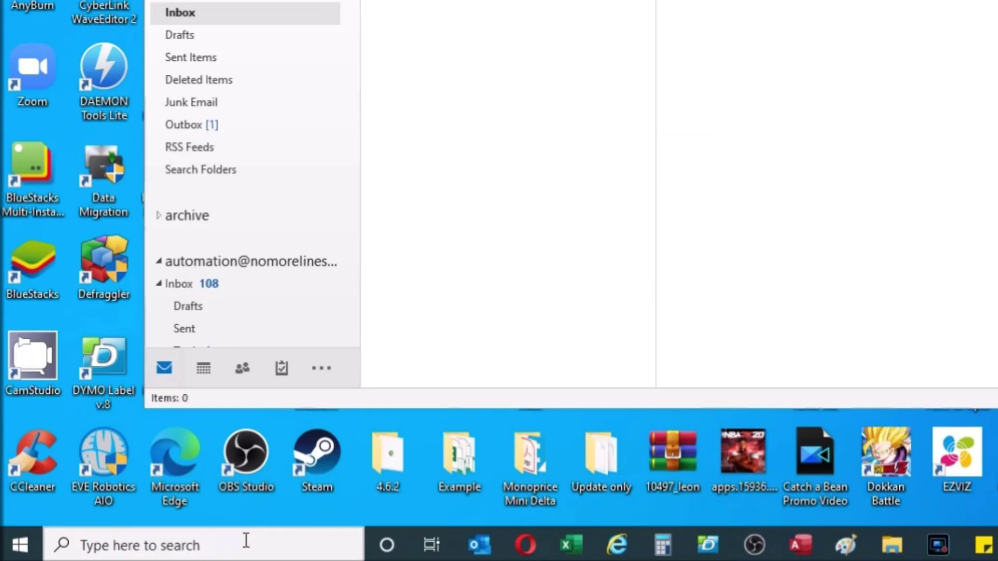
- Search Windows for 'task scheduler' and launch the Task Scheduler app
left_click(246, 544)
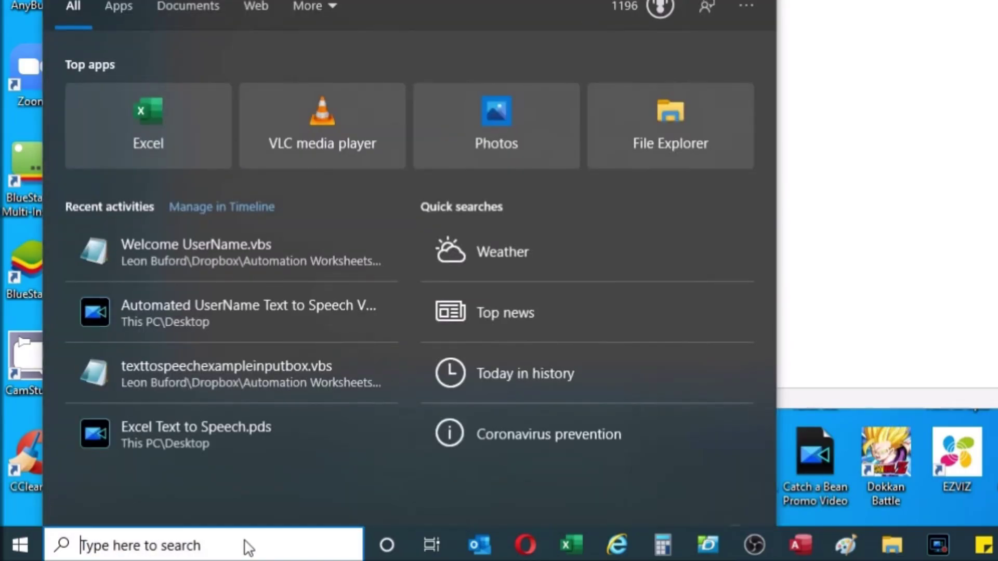
type("task sched")
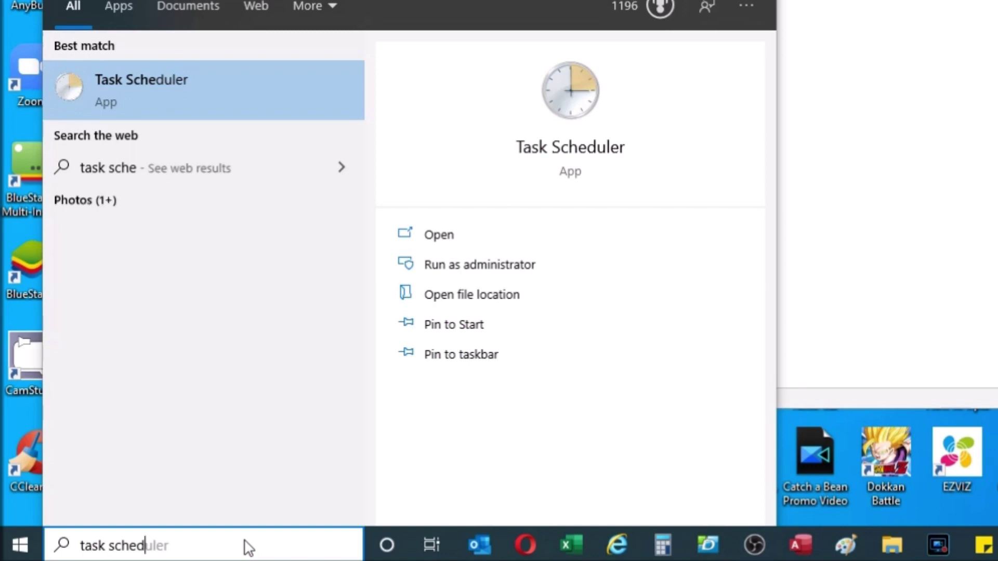
type("ulk")
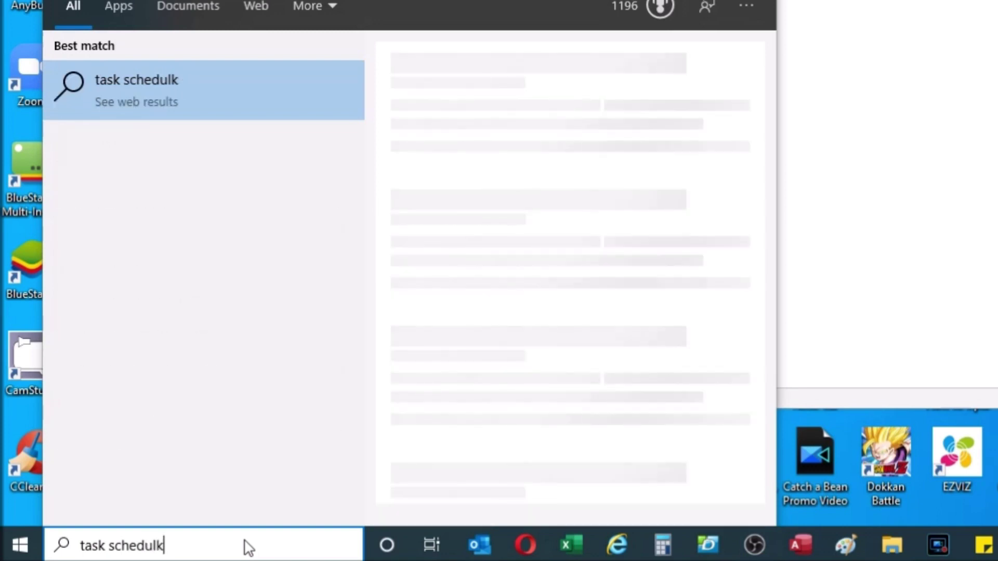
key("BackSpace")
type("er")
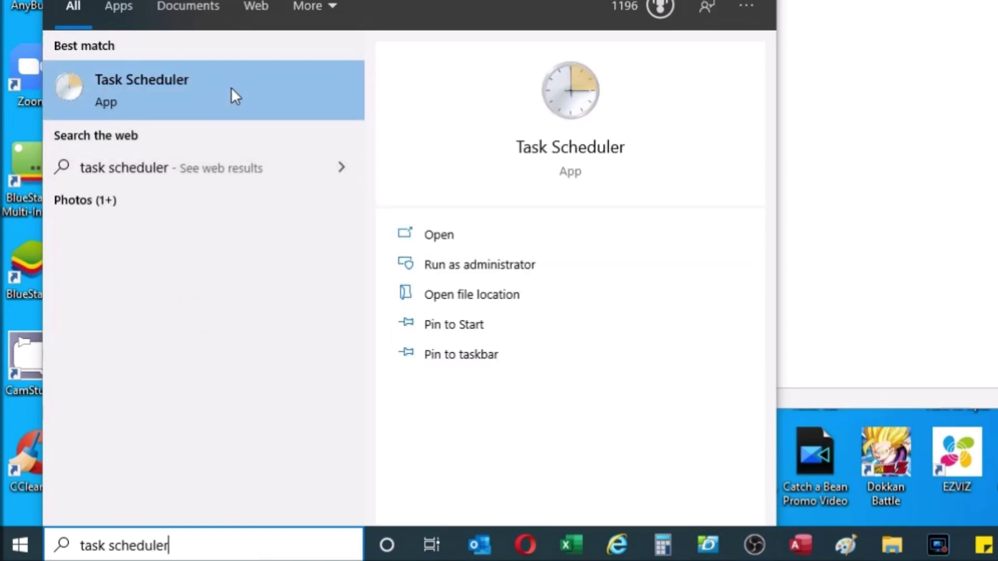
left_click(230, 87)
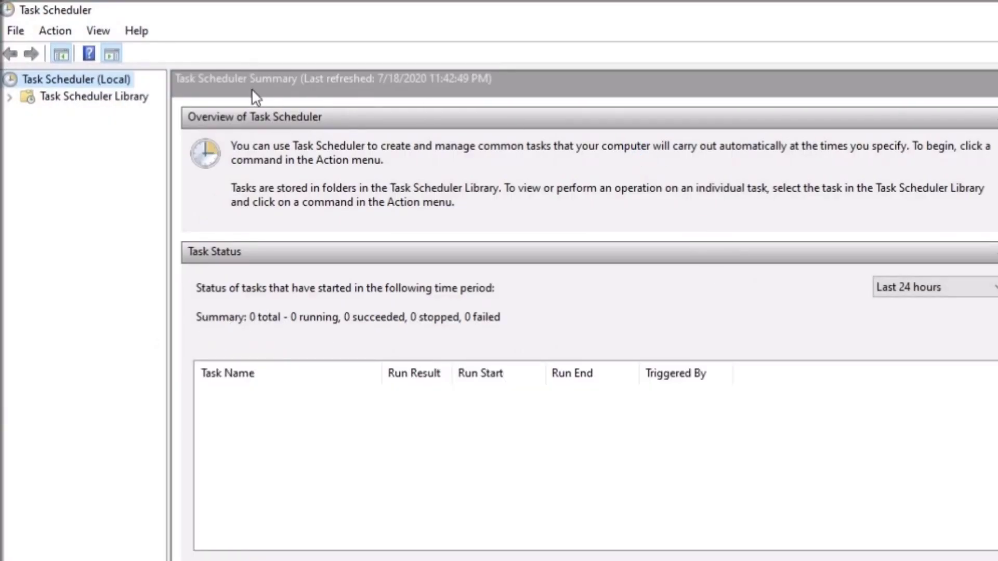
- Create a new task named 'Welcome UserName Say on Login'
left_click(64, 30)
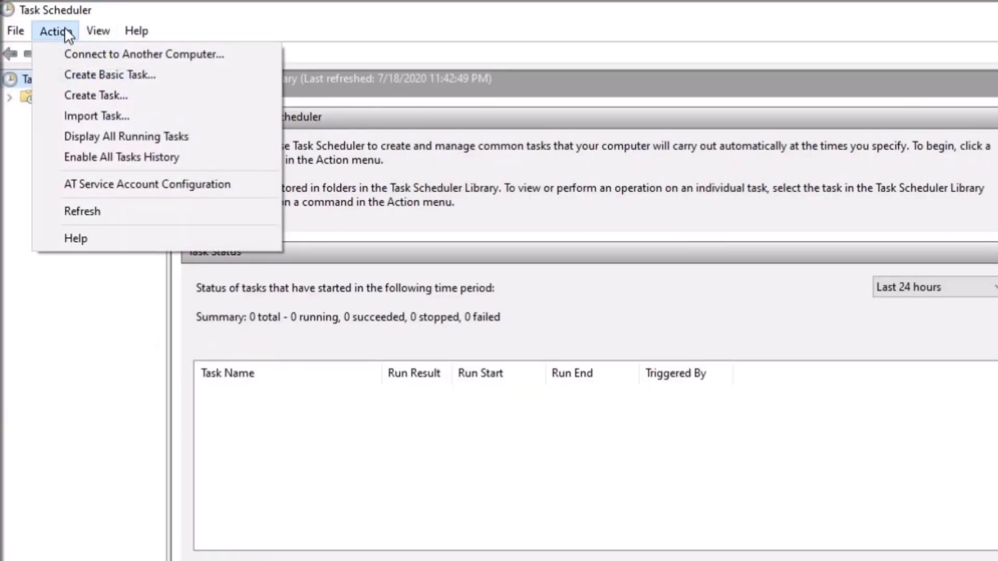
left_click(99, 95)
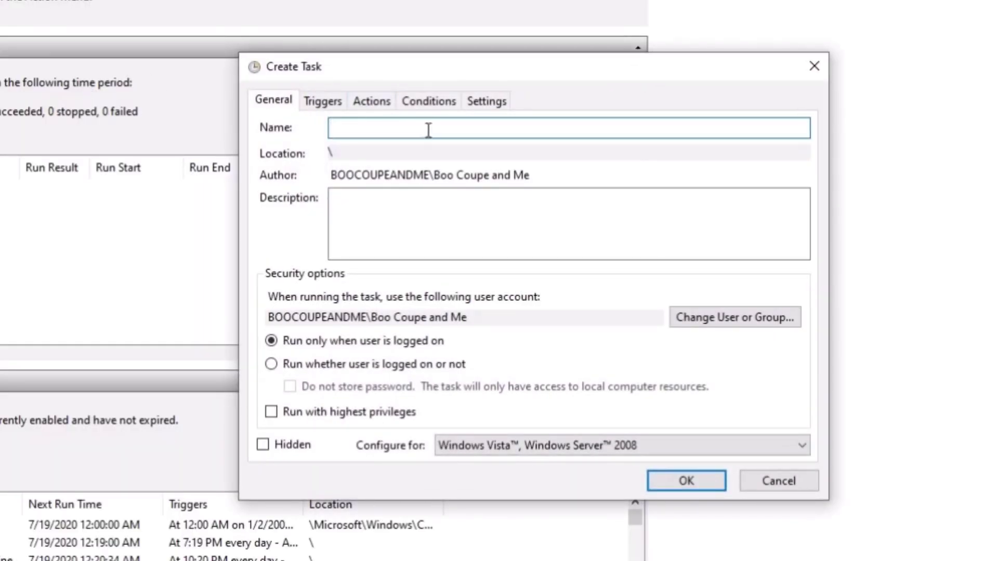
left_click(436, 134)
type("Welcome on Legi")
key("BackSpace")
key("BackSpace")
key("BackSpace")
type("og")
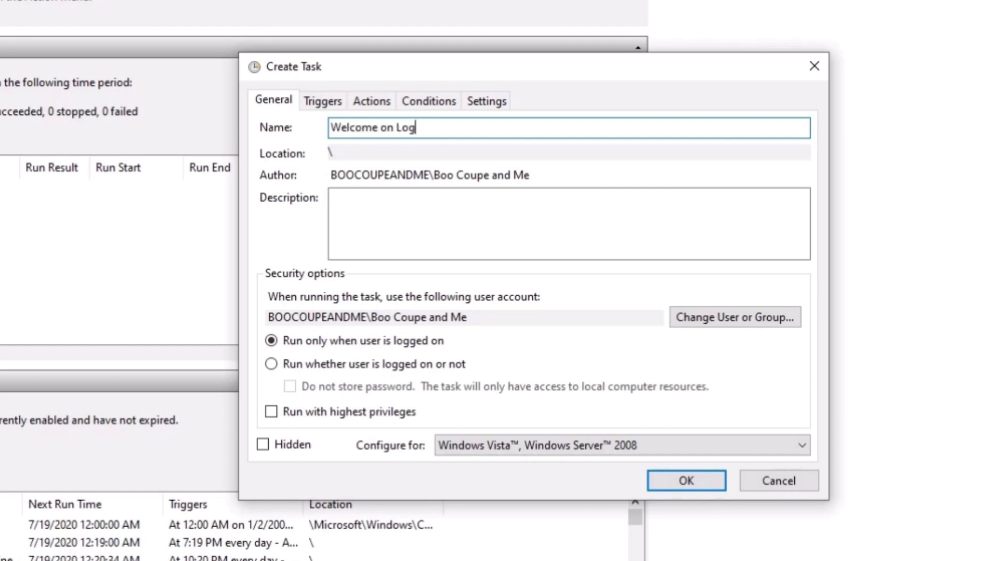
key("BackSpace")
key("BackSpace")
key("BackSpace")
key("BackSpace")
key("BackSpace")
key("BackSpace")
type("UserName Say on Leg")
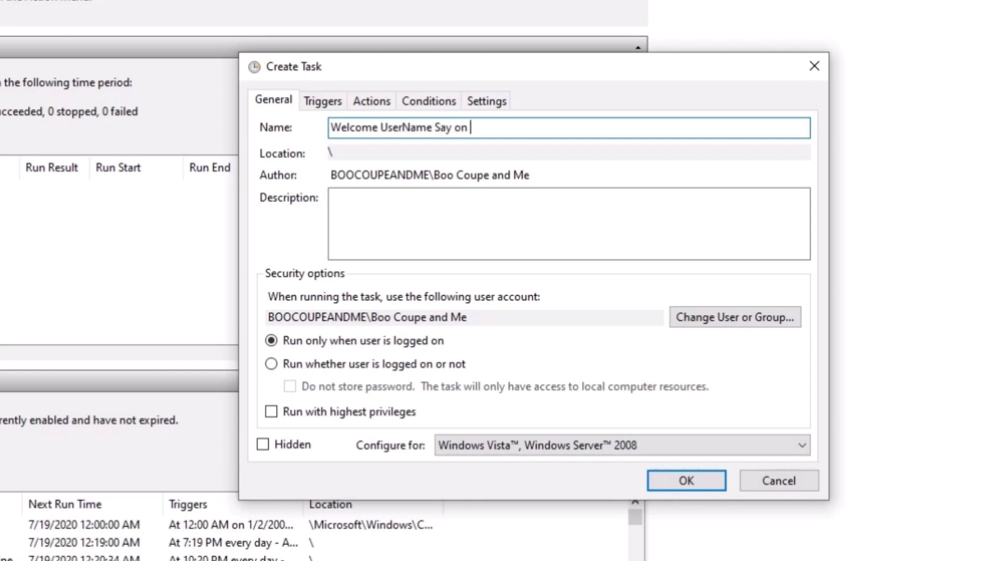
key("BackSpace")
key("BackSpace")
type("ogin")
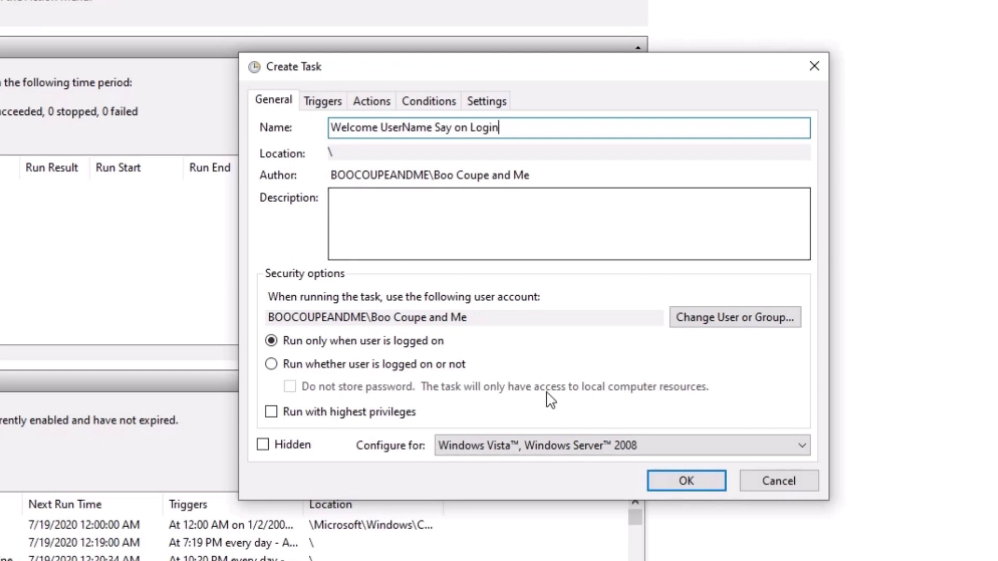
- Configure the task for Windows 10, then dismiss the missing-action error on saving
left_click(535, 452)
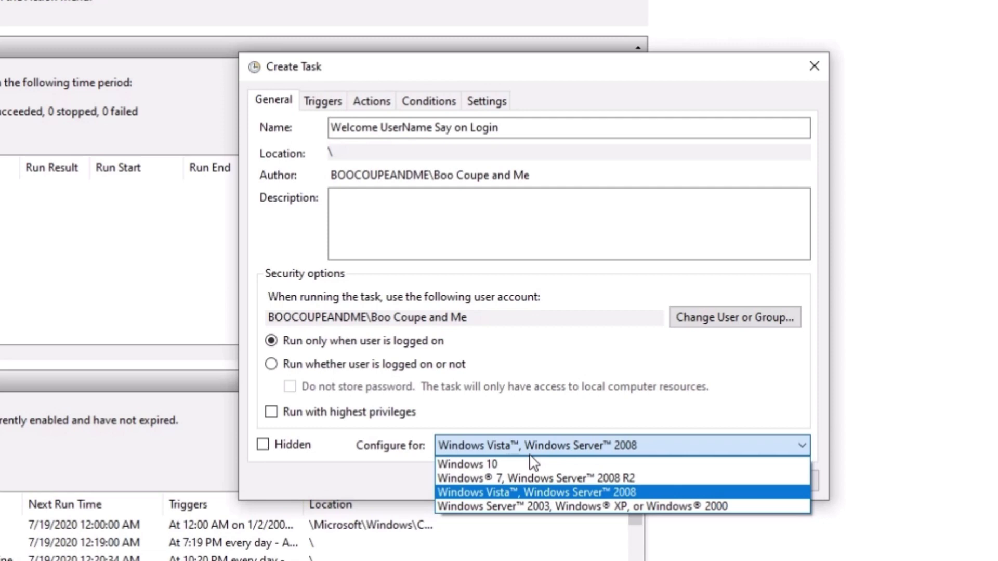
left_click(527, 463)
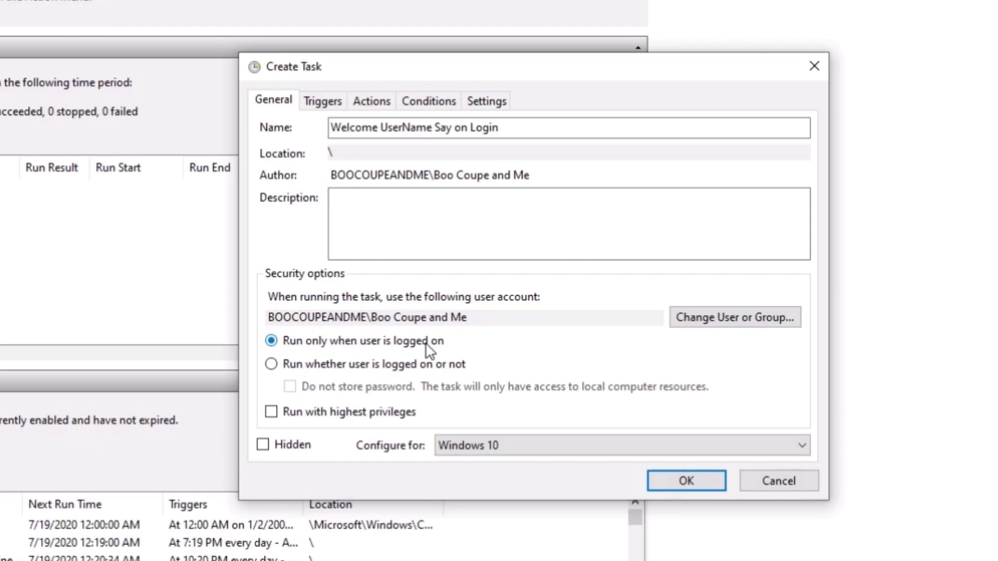
left_click(680, 487)
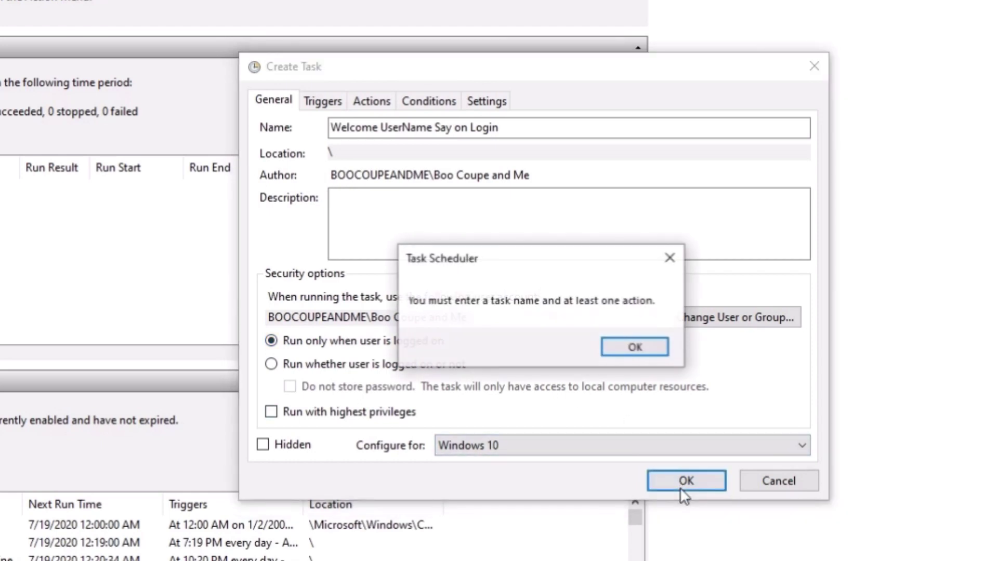
left_click(635, 346)
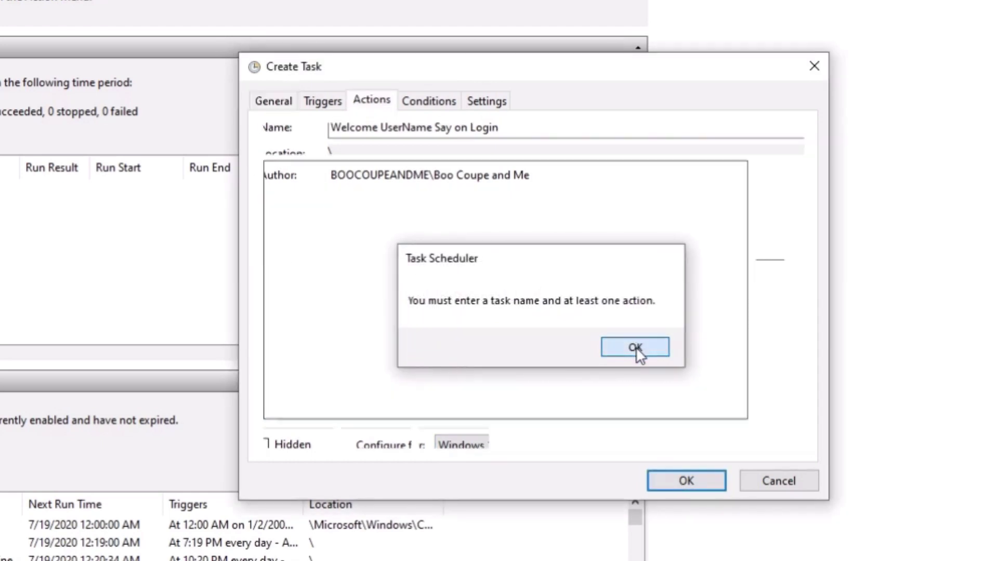
- Add an 'At log on' trigger for any user to the new task
left_click(332, 108)
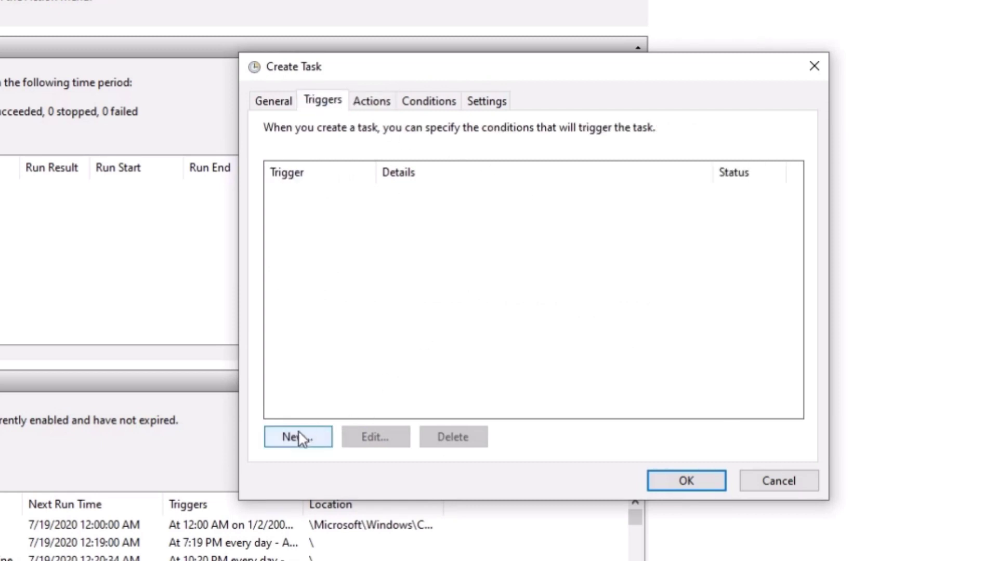
left_click(297, 445)
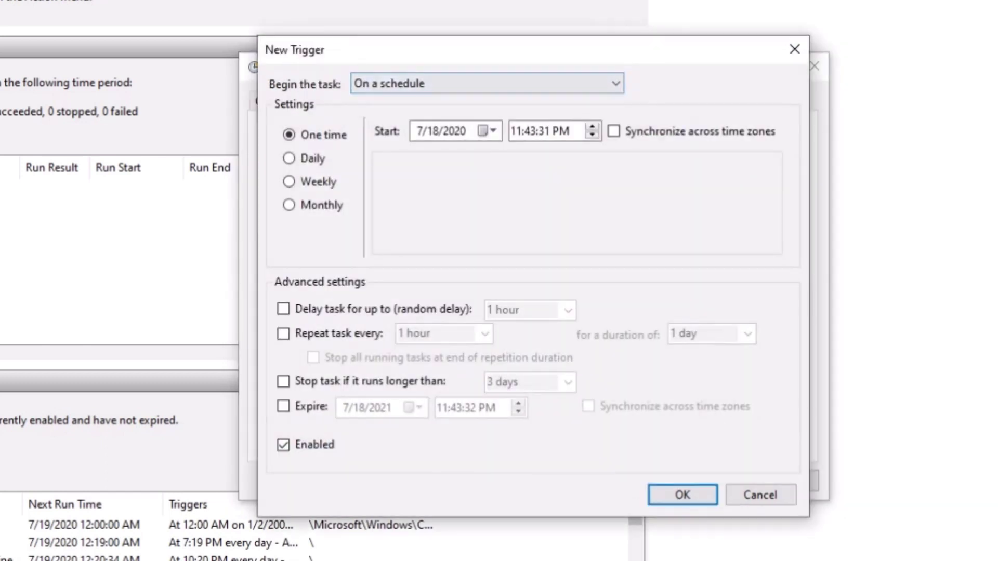
left_click(450, 89)
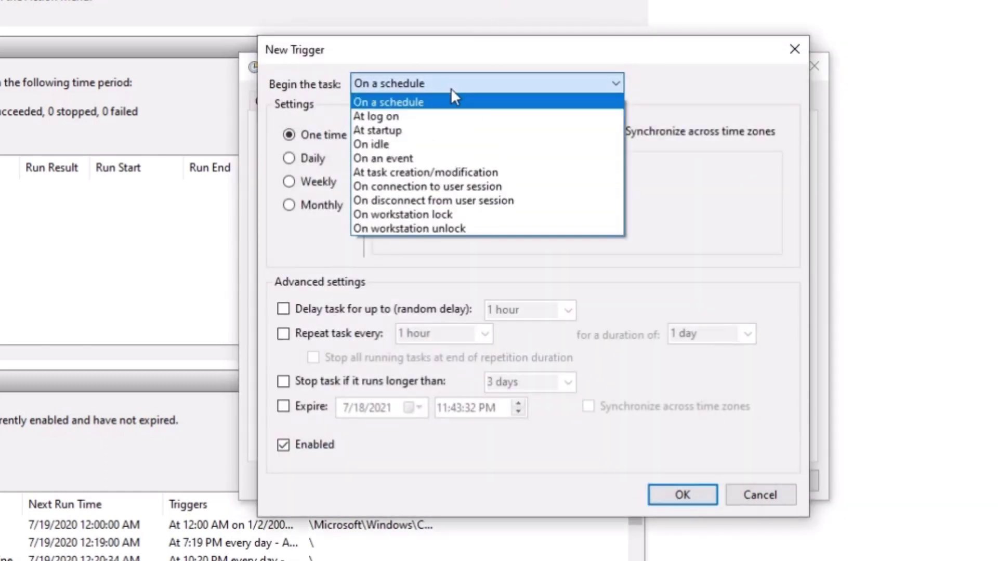
left_click(452, 116)
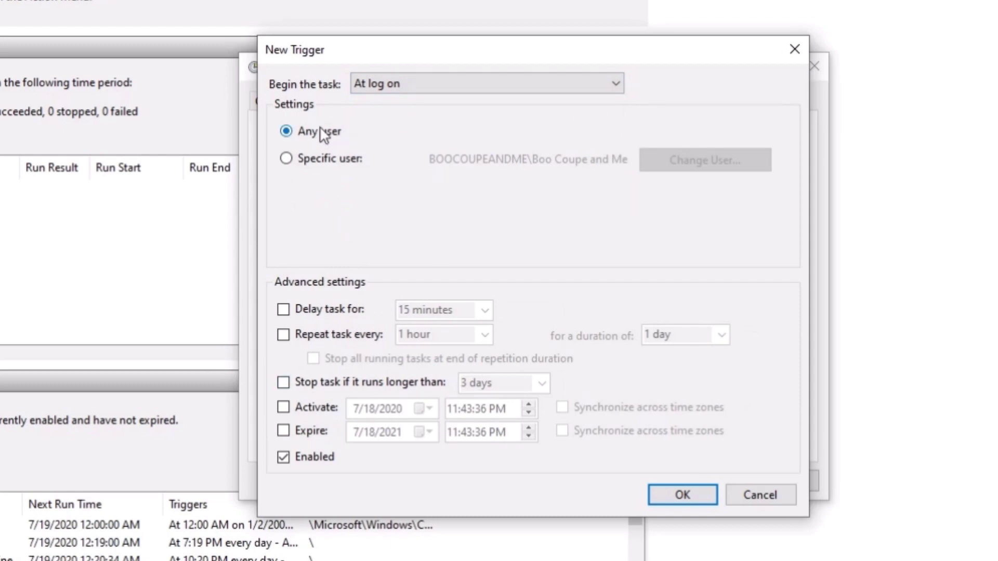
left_click(679, 494)
- Add a new 'Start a program' action with wscript.exe as the program
left_click(366, 101)
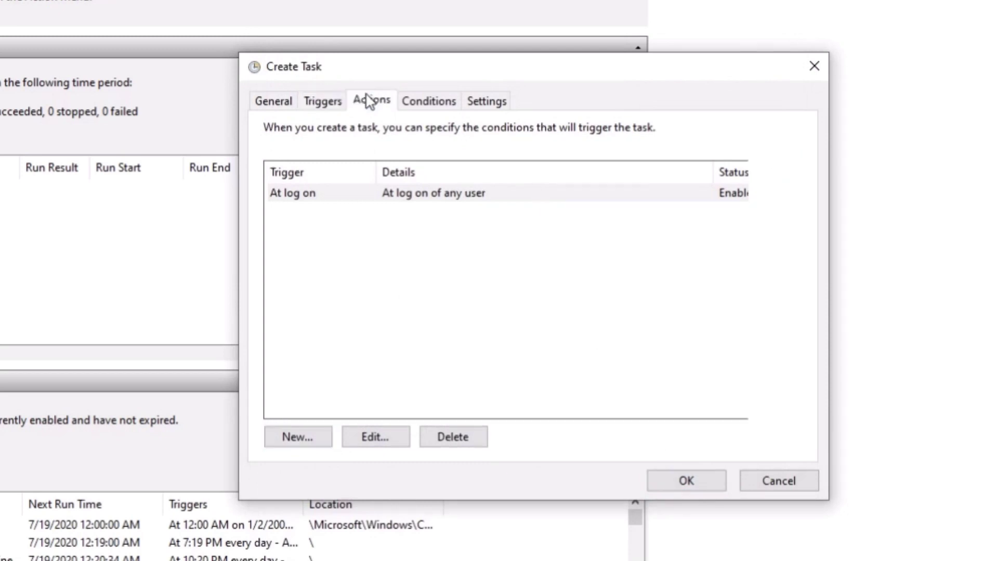
left_click(312, 444)
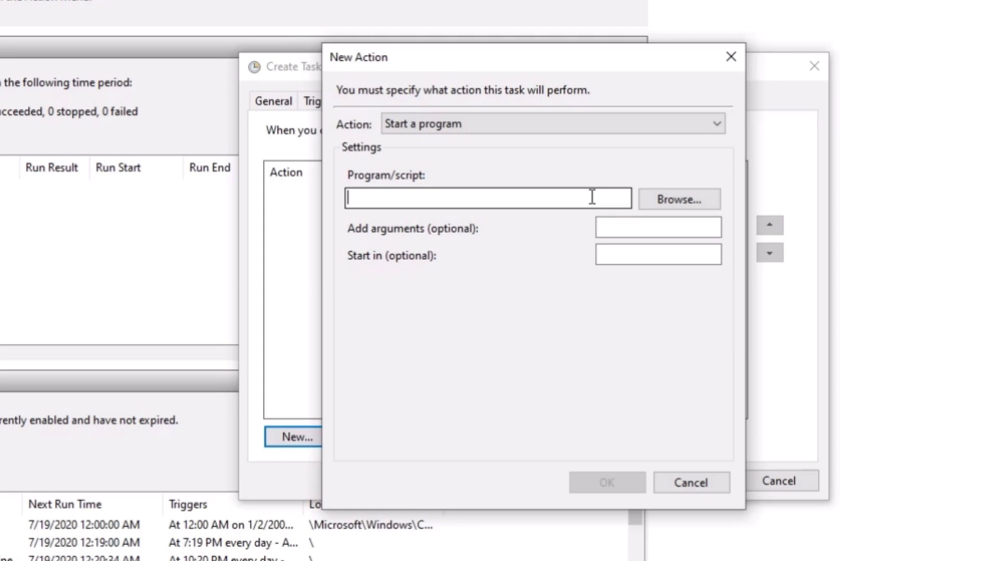
type("wsc")
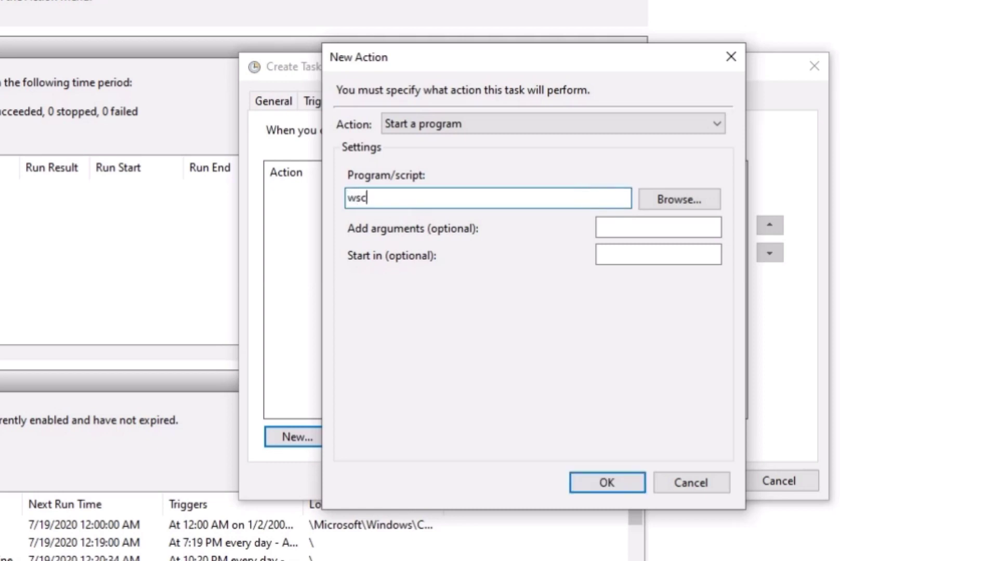
type("ript.exe")
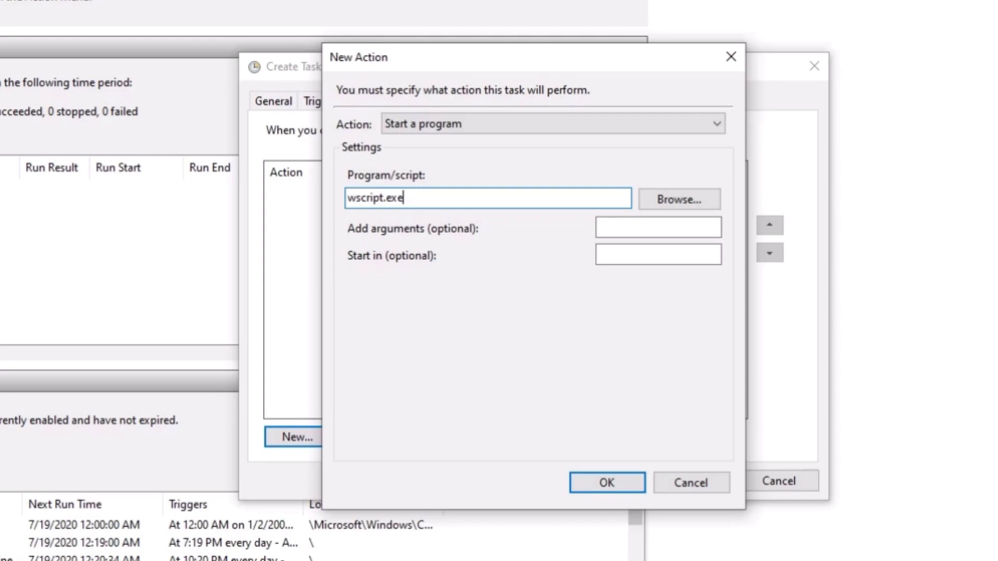
- Switch from the New Action dialog to the File Explorer window showing the scripts folder
key("alt+Tab")
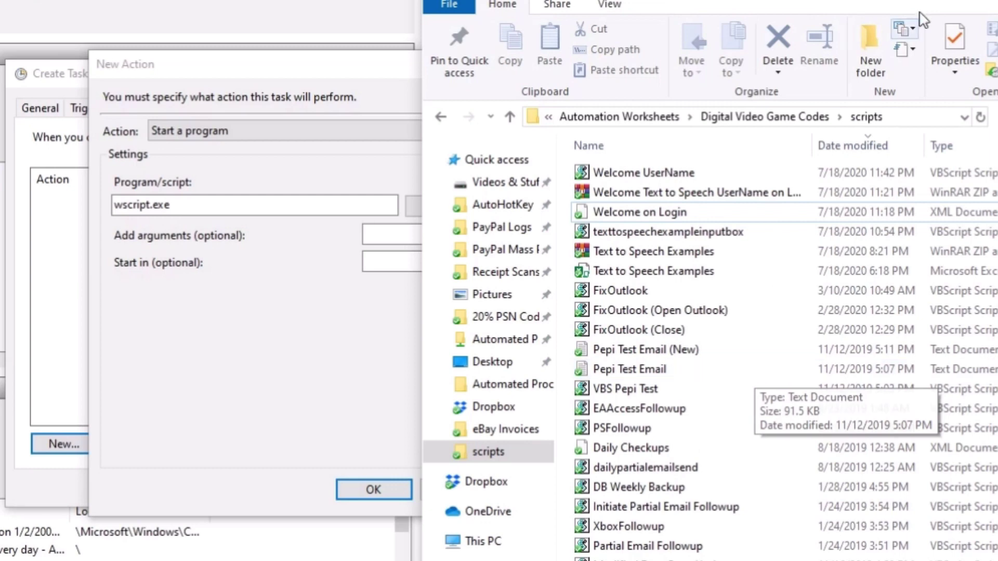
- Reveal the scripts folder's full path and select the Welcome UserName VBScript file
left_click(912, 119)
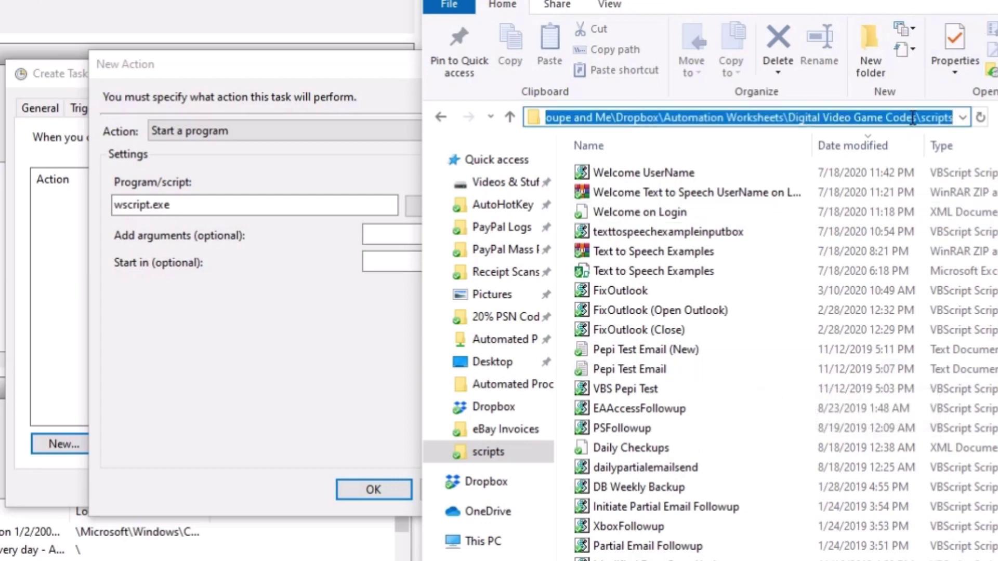
left_click(649, 177)
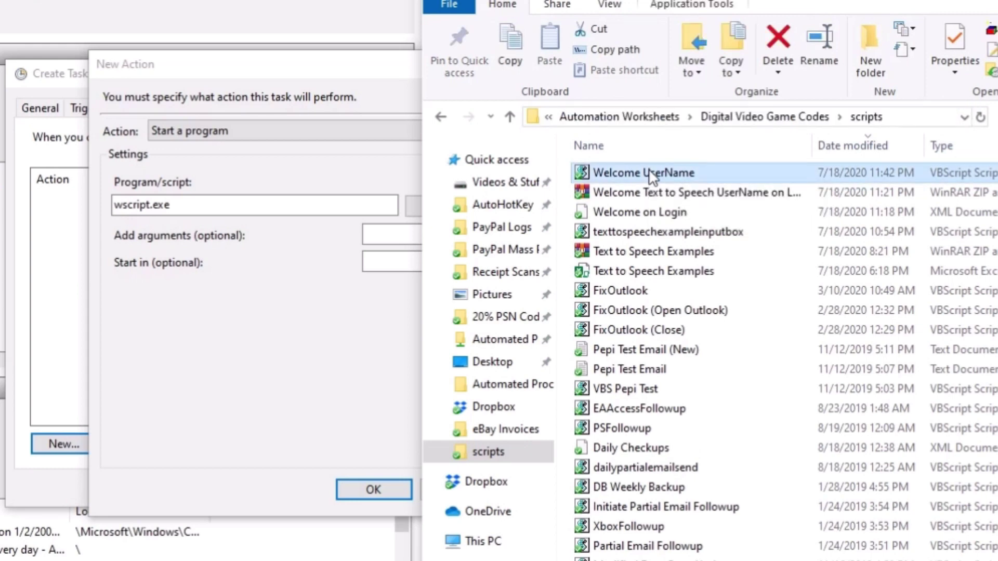
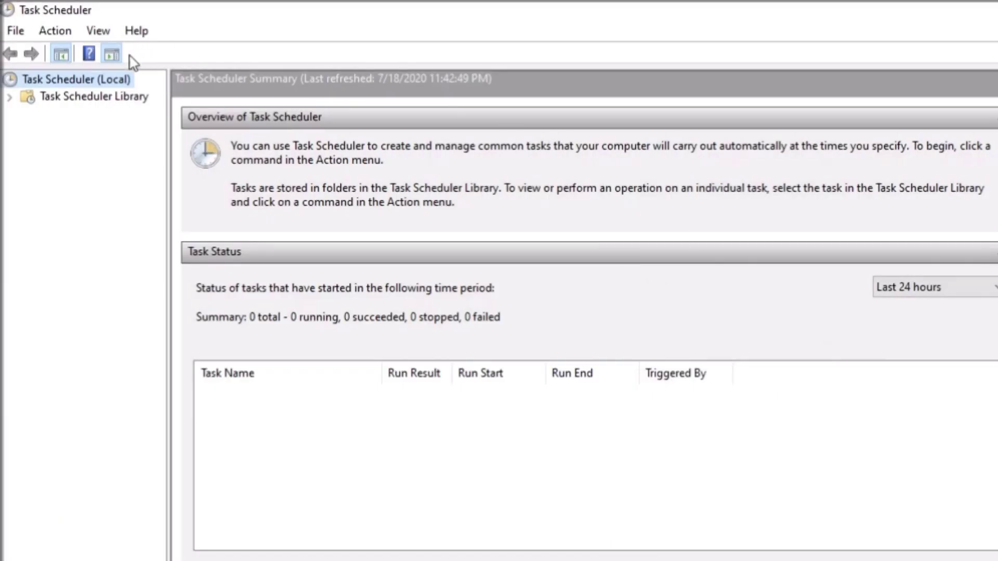
- Select the Welcome on Login task in the Task Scheduler Library and check its log-on trigger
left_click(100, 96)
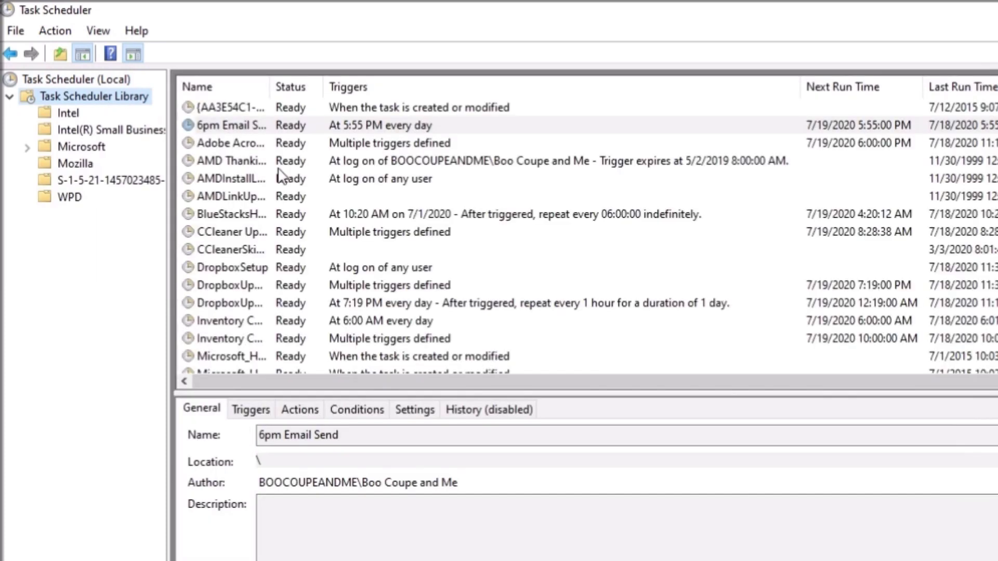
scroll(430, 249, "down", 10)
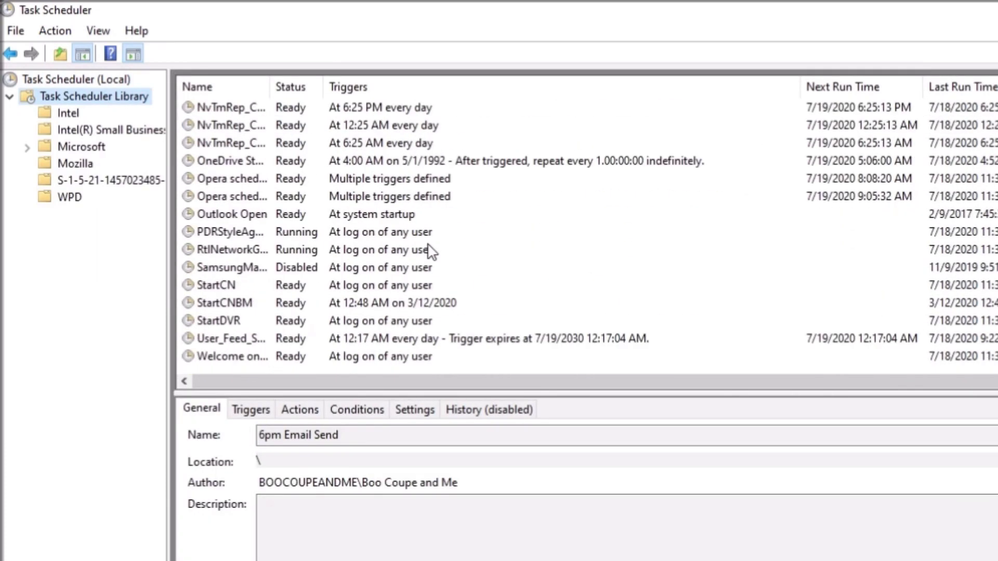
left_click(347, 357)
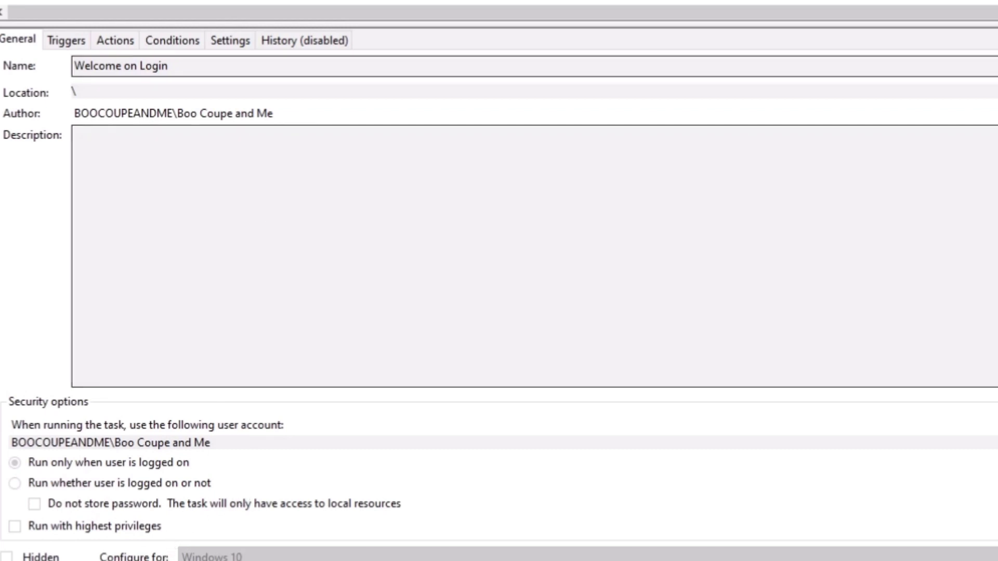
left_click(72, 40)
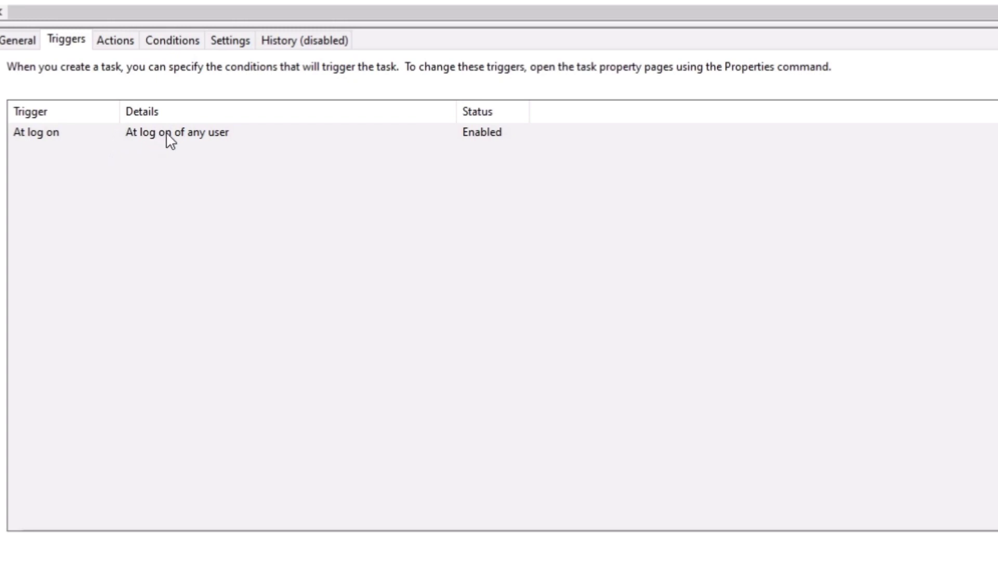
- View its wscript.exe action, widening Details to show the full Welcome UserName.vbs path
left_click(128, 45)
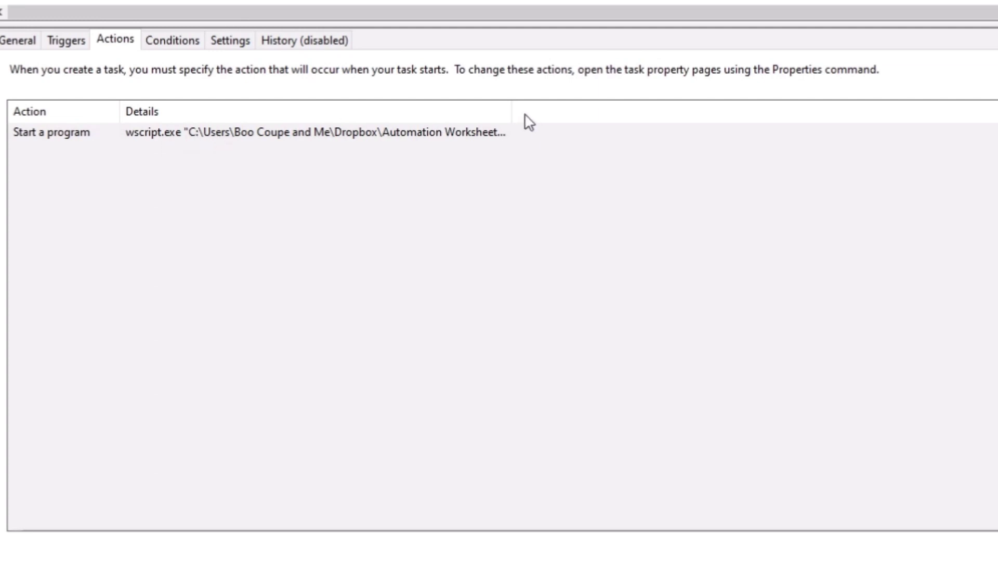
left_click_drag(511, 106, 847, 129)
left_click(845, 132)
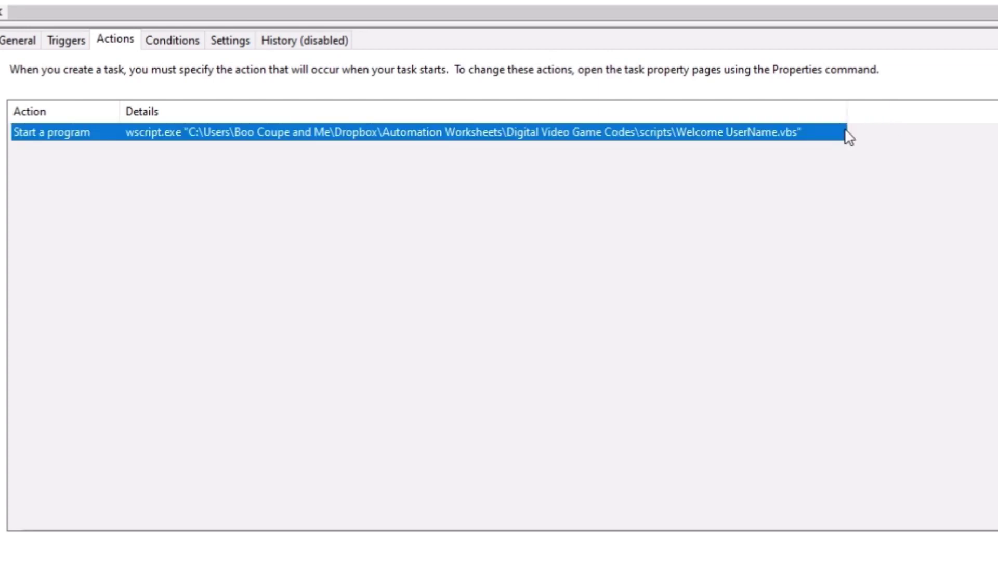
- Open the task's Properties, edit its wscript.exe action, and select the Welcome UserName.vbs path argument
right_click(199, 165)
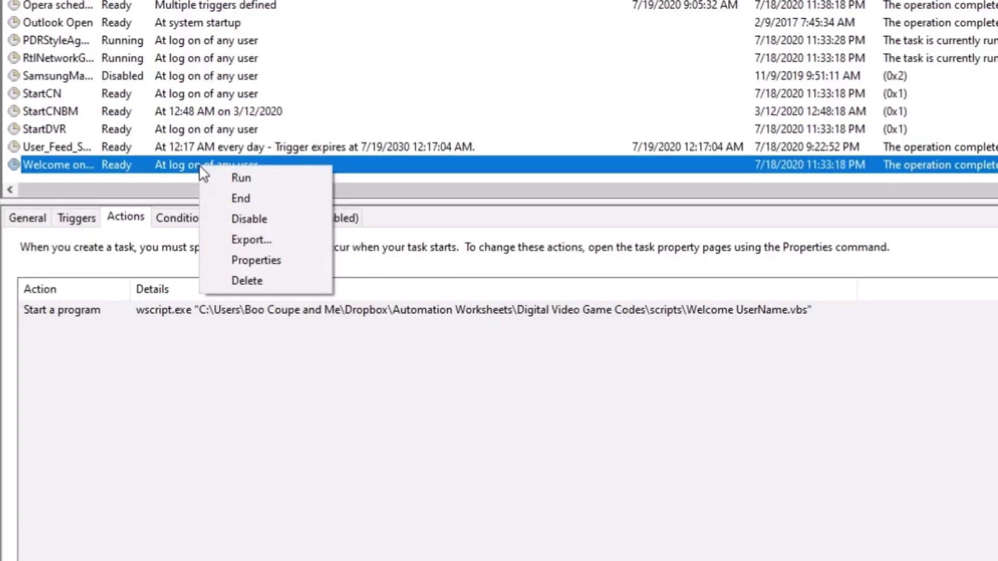
left_click(263, 259)
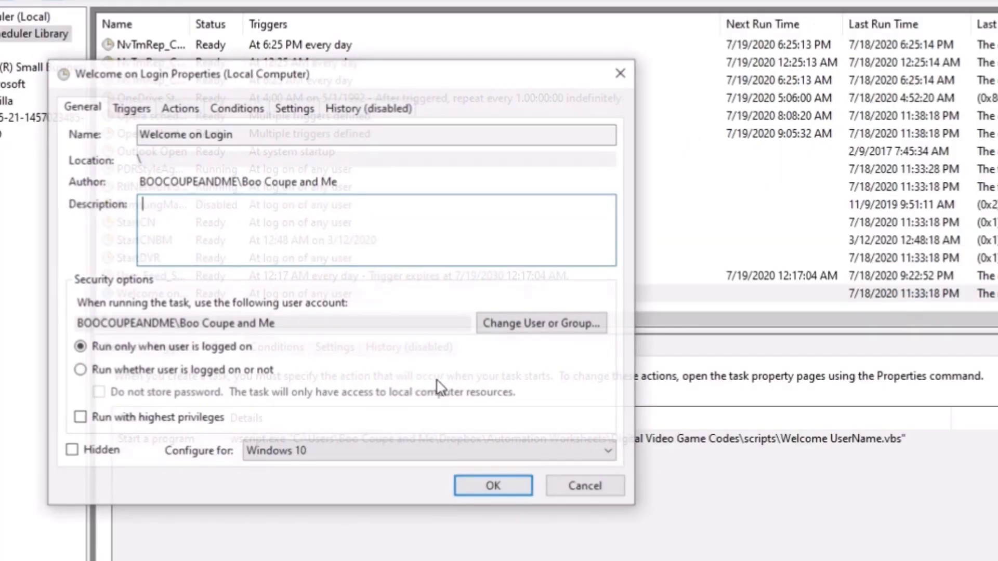
left_click_drag(208, 73, 732, 248)
left_click(689, 286)
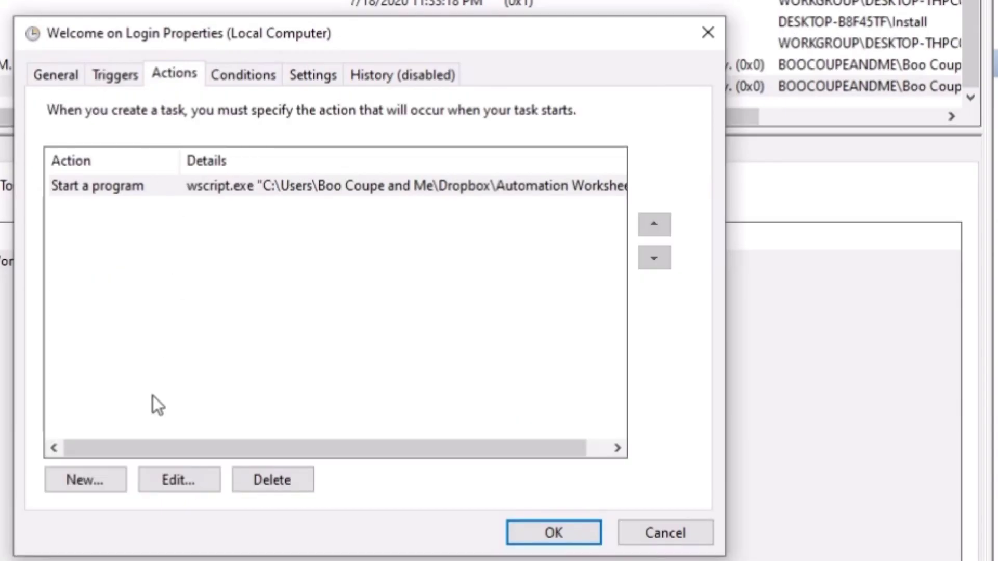
left_click(178, 475)
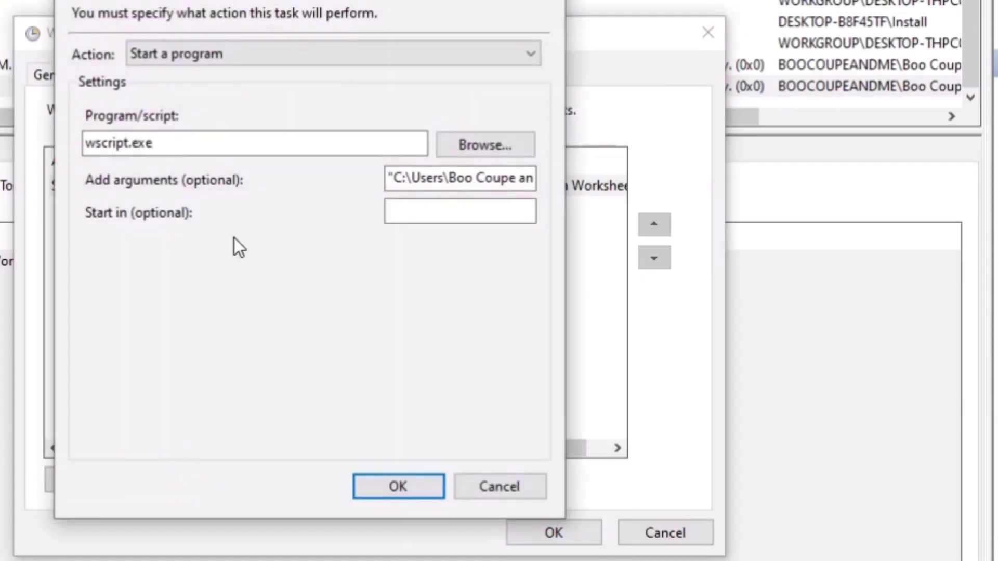
left_click(176, 146)
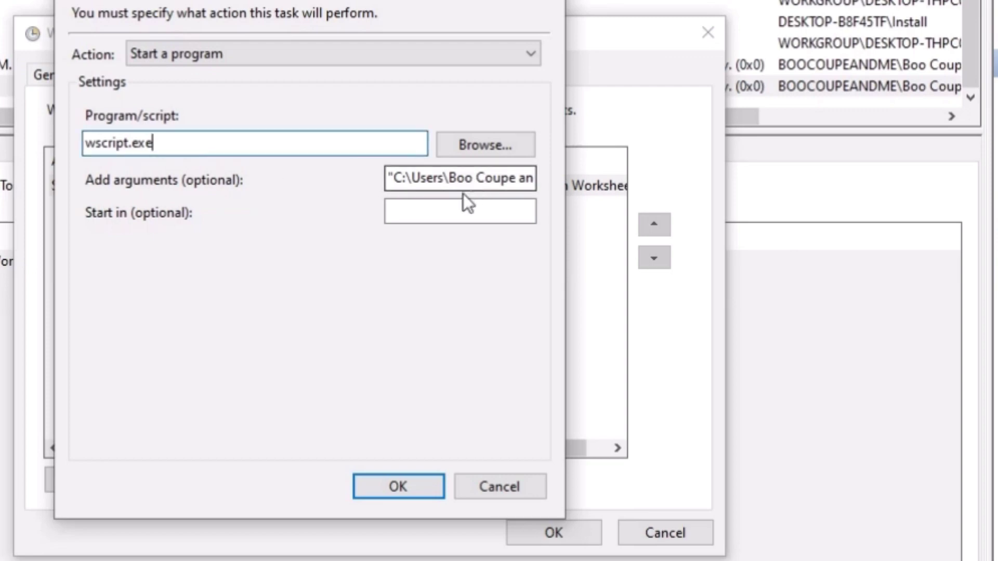
left_click_drag(396, 178, 699, 214)
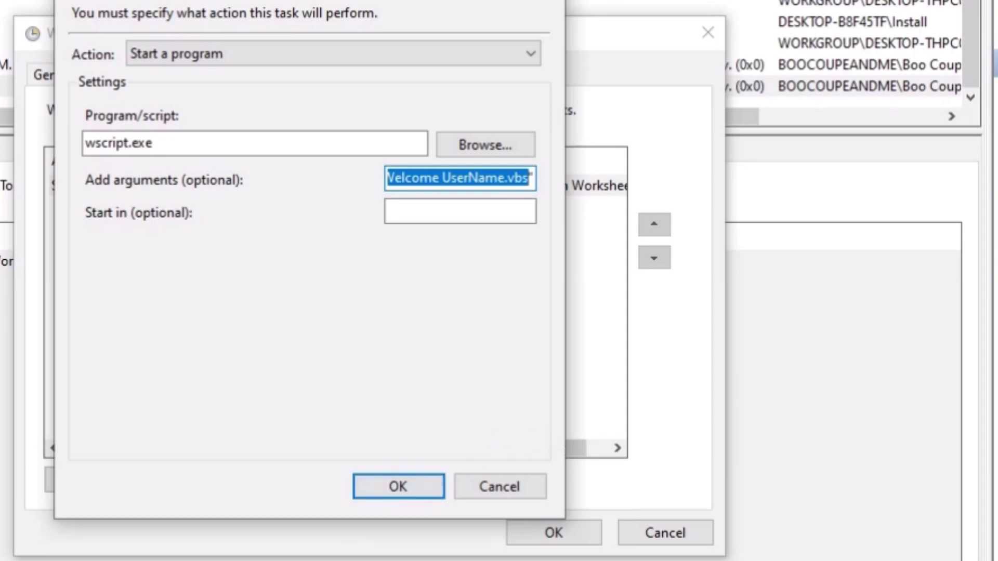
- Paste the script path into a new File Explorer window's address bar, cancel, and return to Edit Action
right_click(313, 540)
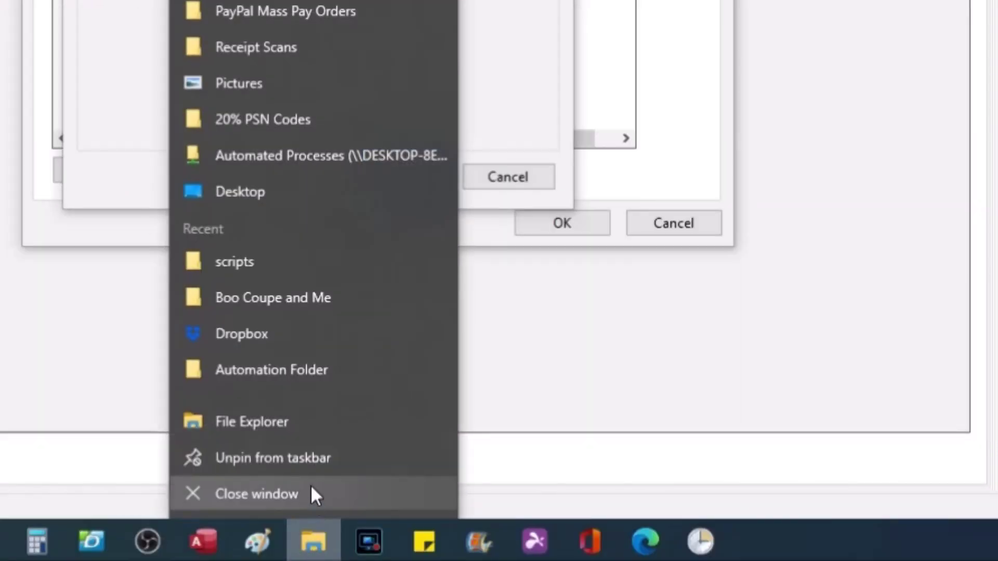
left_click(305, 425)
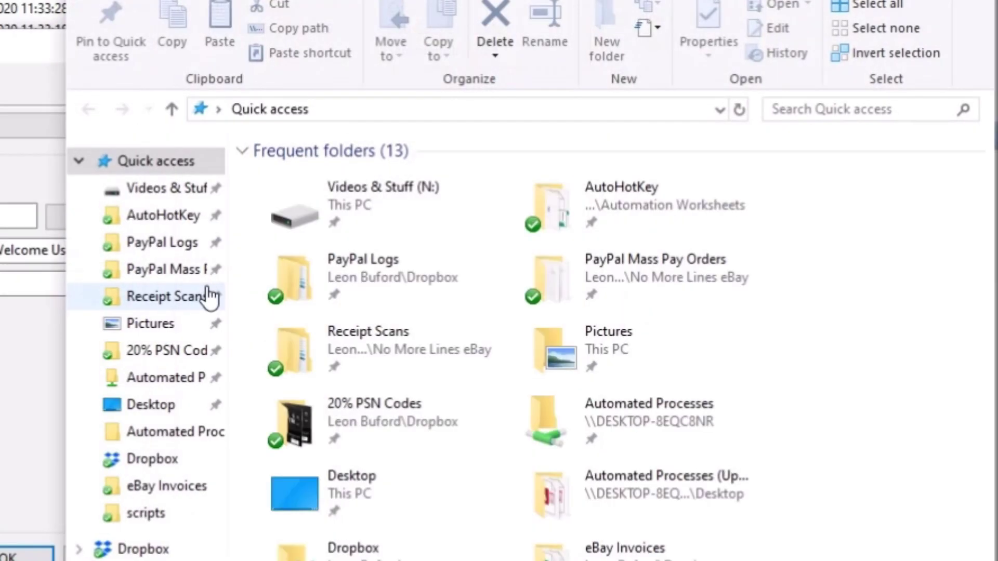
left_click(369, 109)
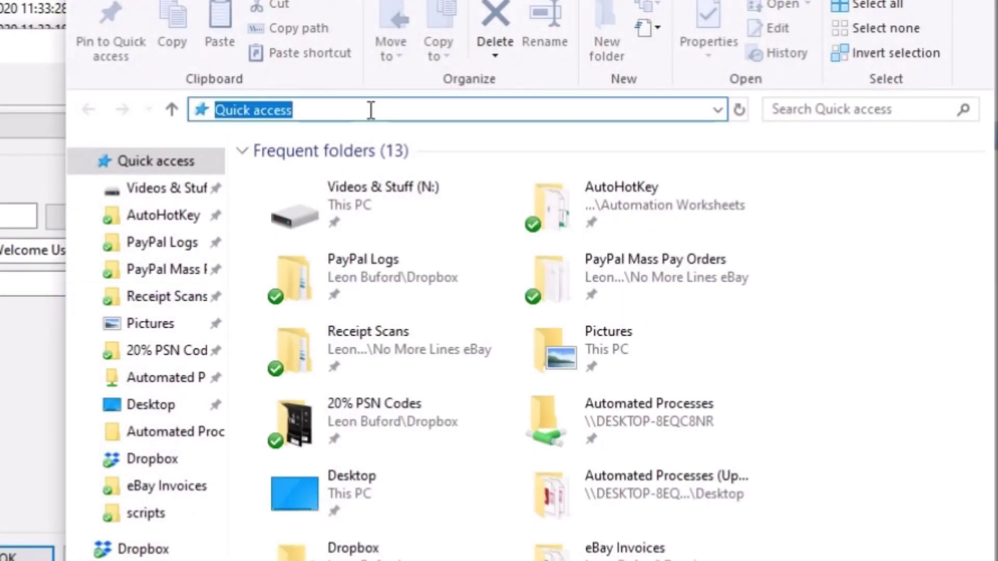
type("C:\\Users\\Boo Coupe and Me\\Dropbox\\Automation Worksheets\\Digital Video Game Codes\\scripts\\Welcome UserName.vbs")
key("Home")
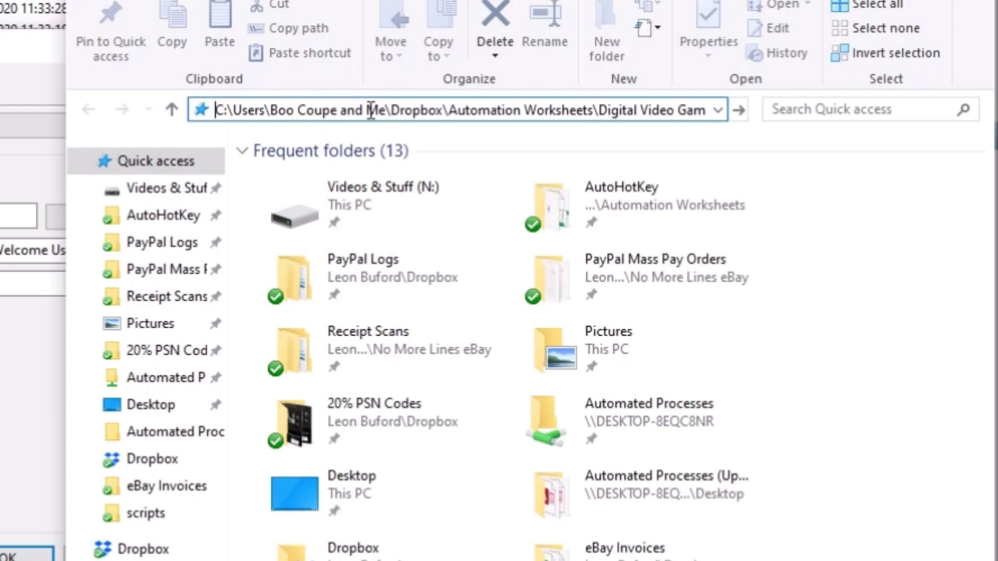
key("Escape")
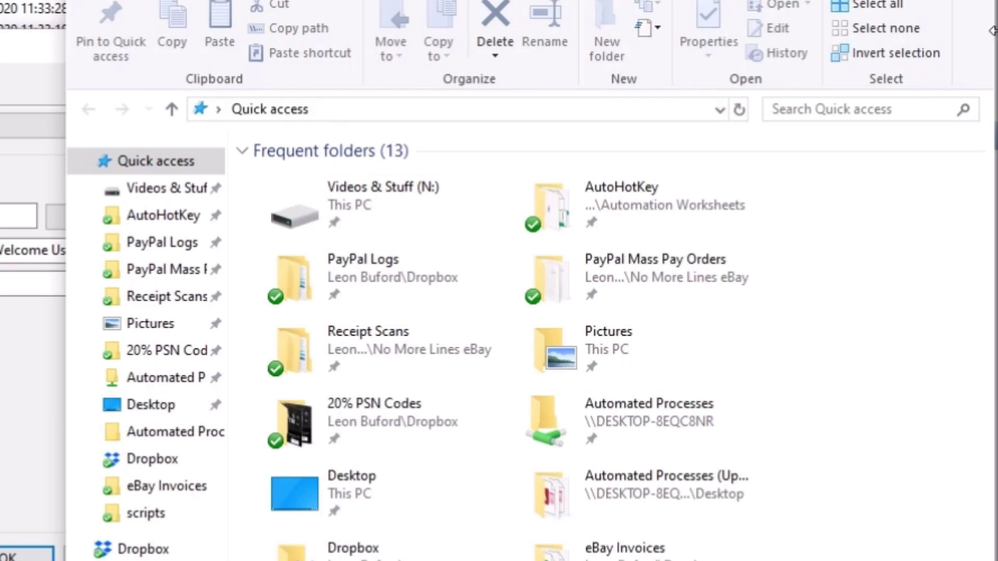
left_click(58, 332)
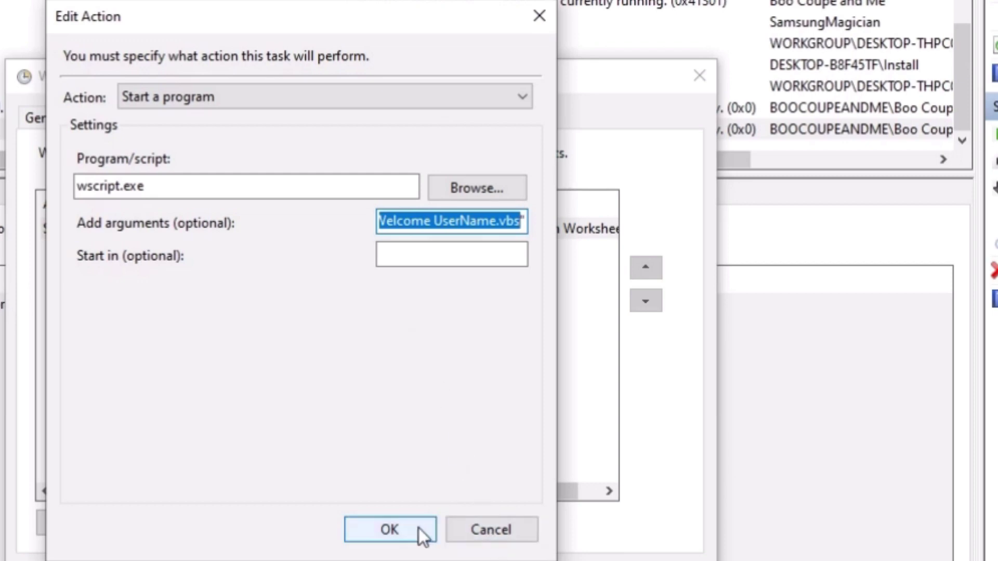
- Close the Edit Action and Properties dialogs for Welcome on Login
left_click(514, 525)
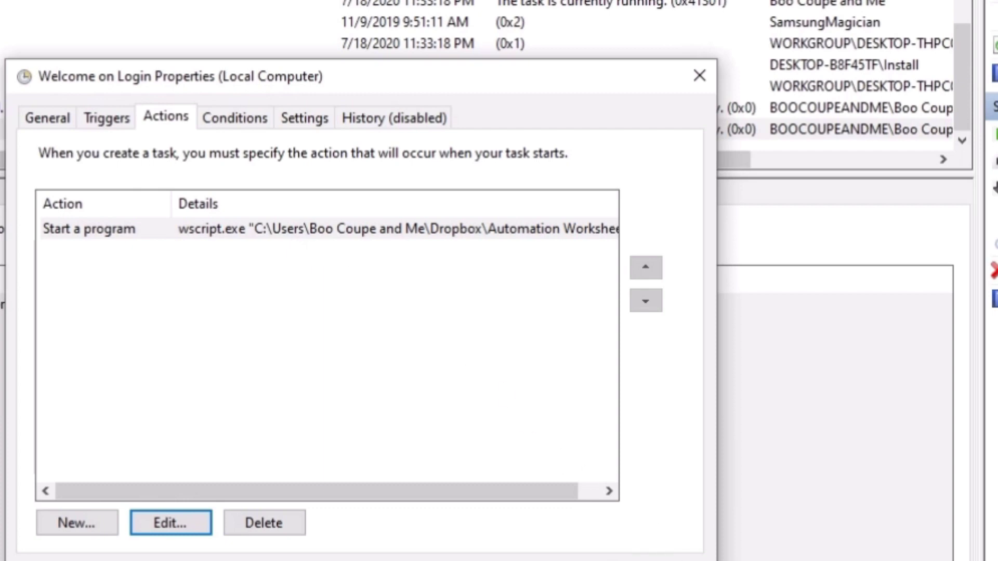
key("Escape")
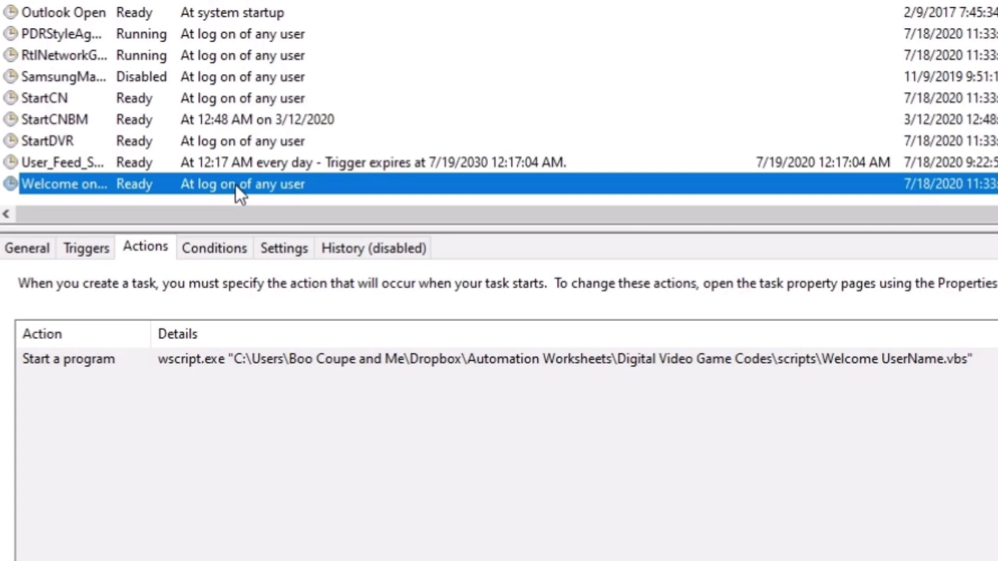
- Start exporting Welcome on Login to an XML file, then cancel the Save As dialog
right_click(235, 185)
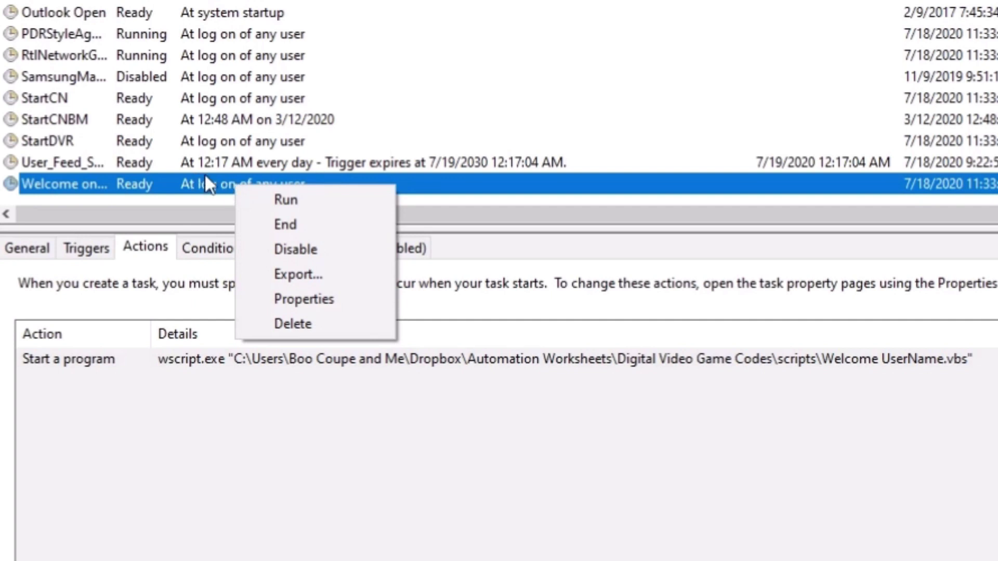
left_click(313, 278)
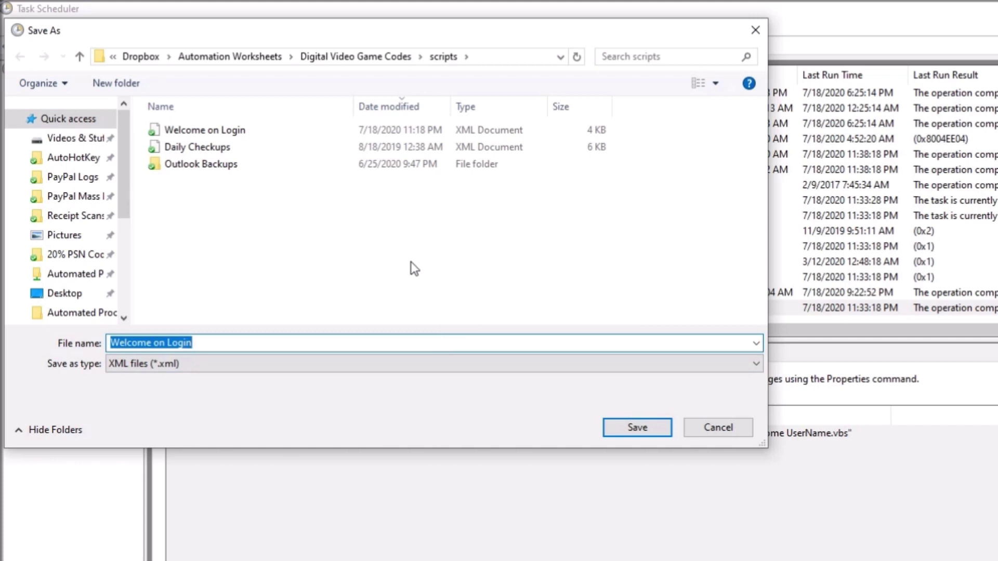
left_click(375, 348)
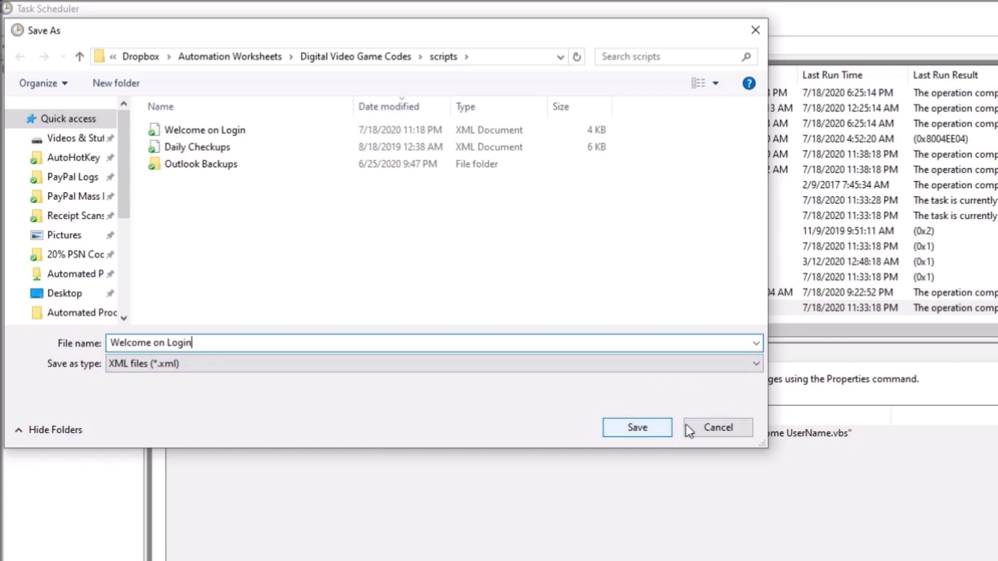
left_click(712, 432)
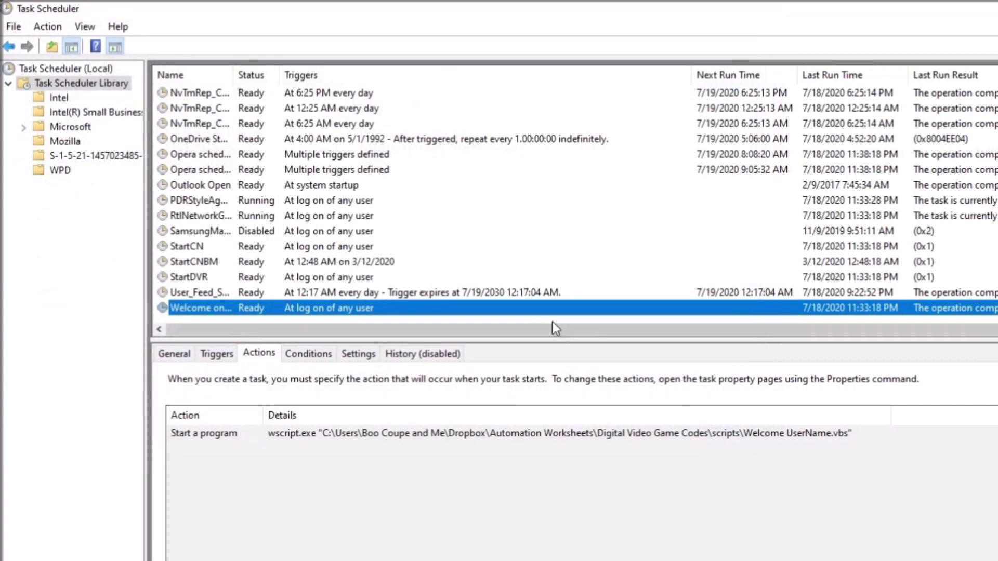
- Delete the Welcome on Login task, confirming with Yes
right_click(456, 302)
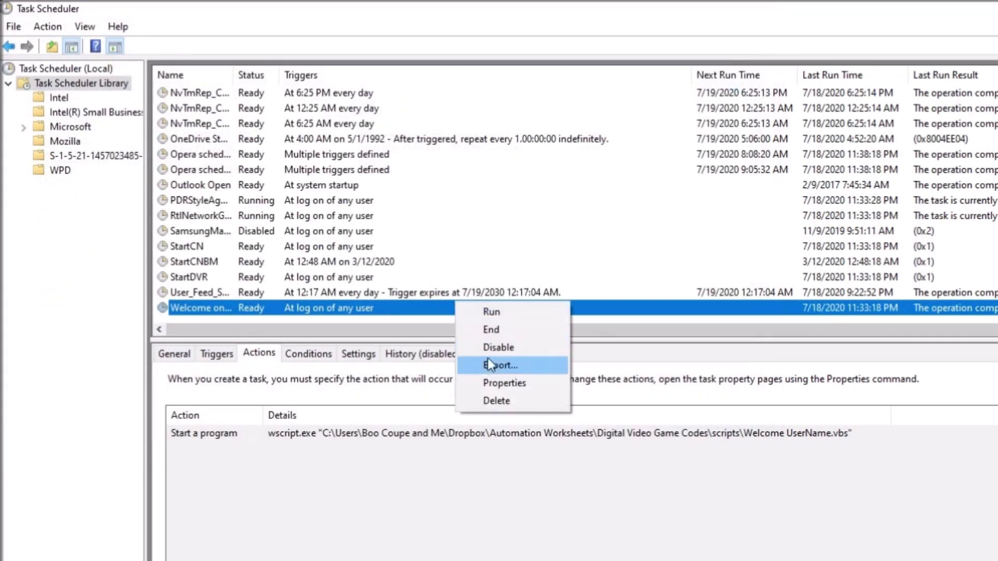
left_click(502, 402)
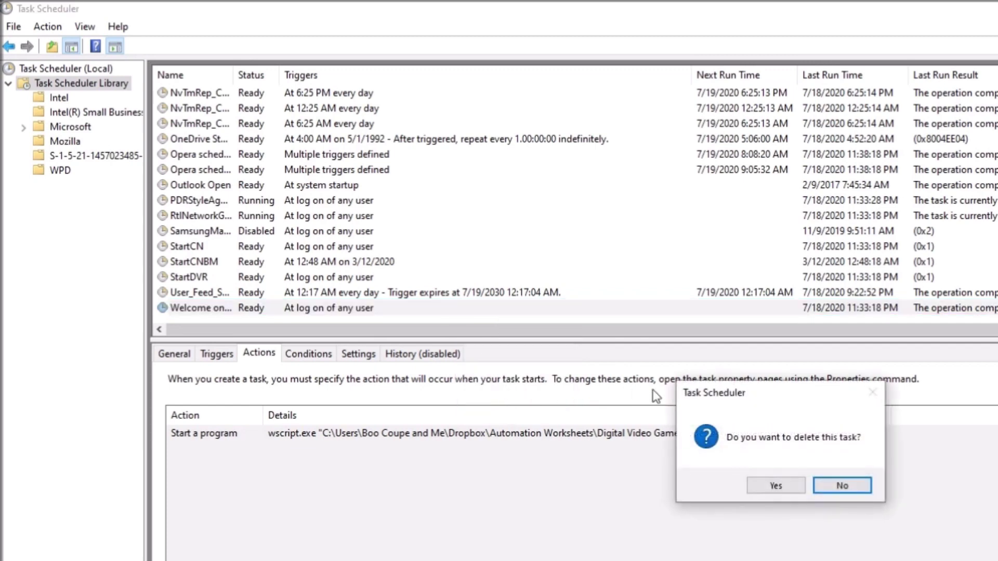
left_click(775, 485)
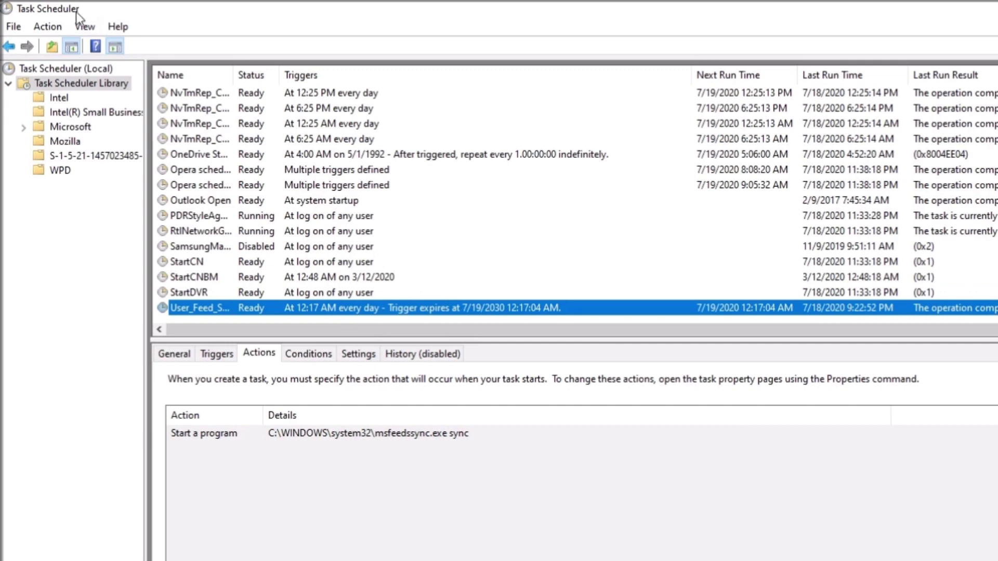
- Import Welcome on Login.xml via Action > Import Task from Task Scheduler (Local)
double_click(68, 70)
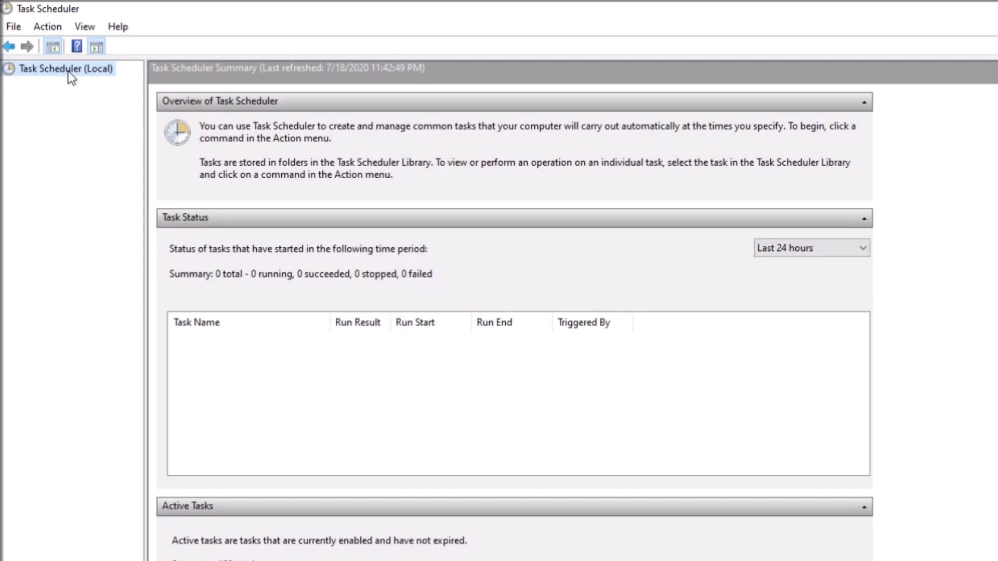
left_click(44, 29)
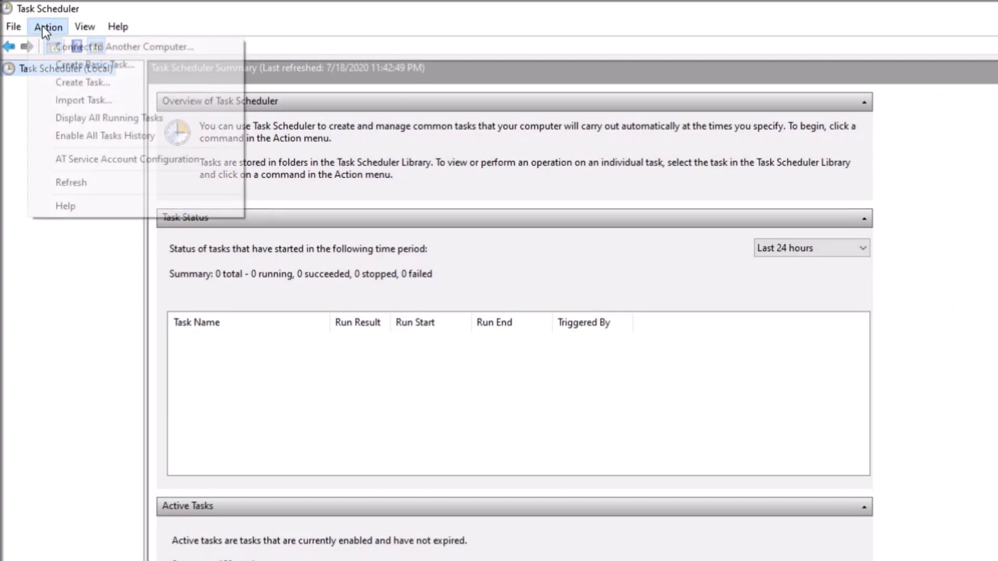
left_click(83, 100)
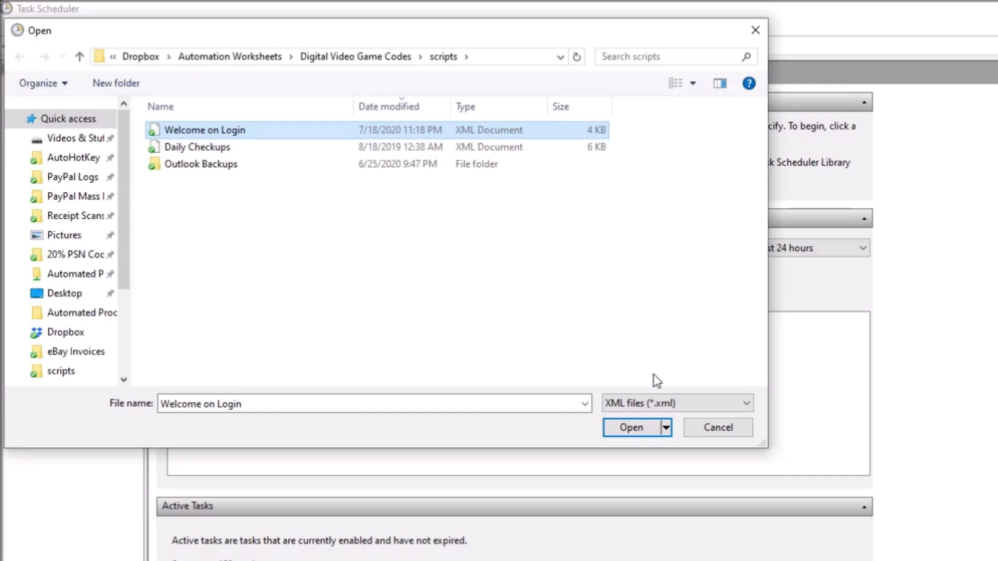
left_click(628, 429)
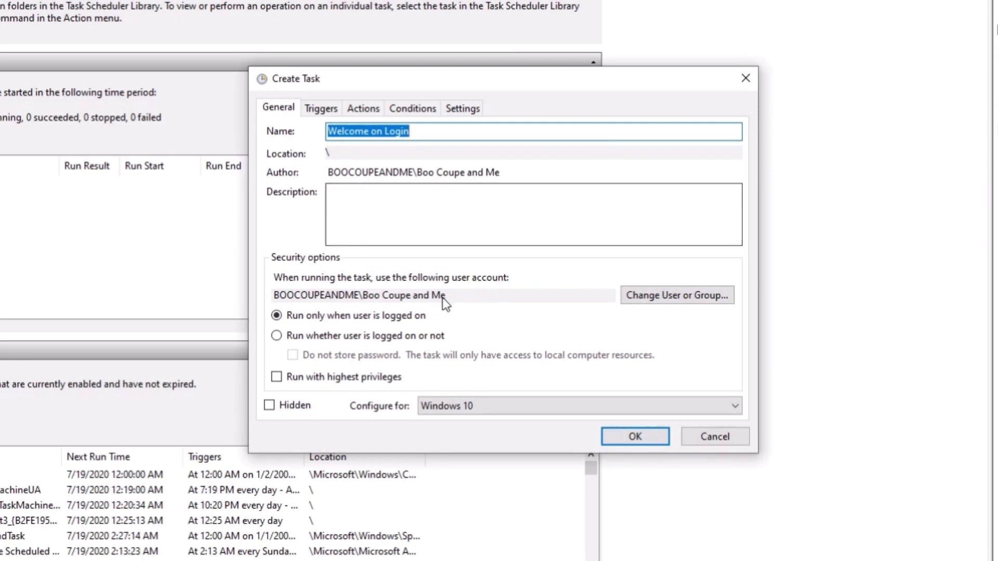
- Review the imported task's triggers and actions, opening its wscript.exe action for editing
left_click(322, 111)
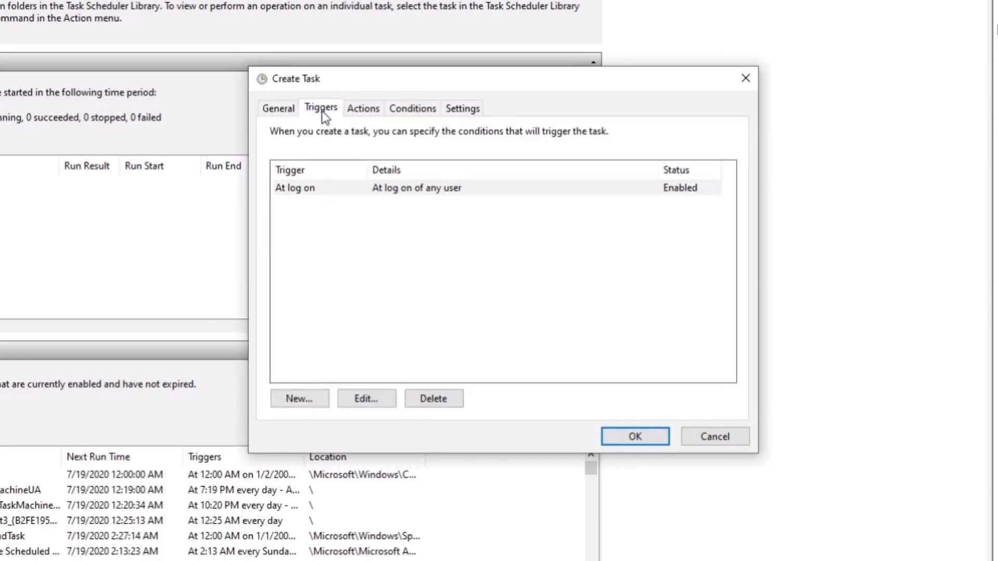
left_click(369, 114)
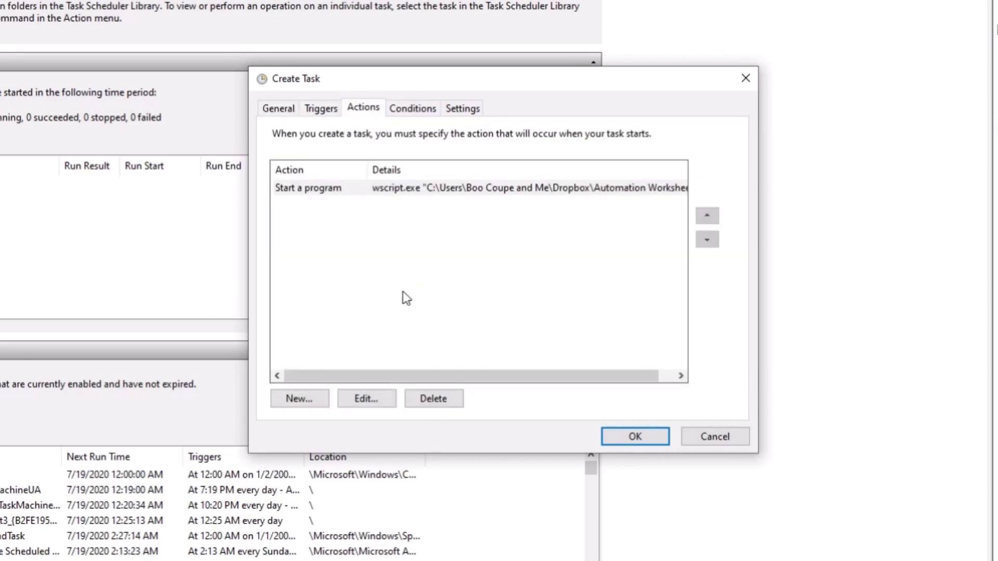
left_click(366, 398)
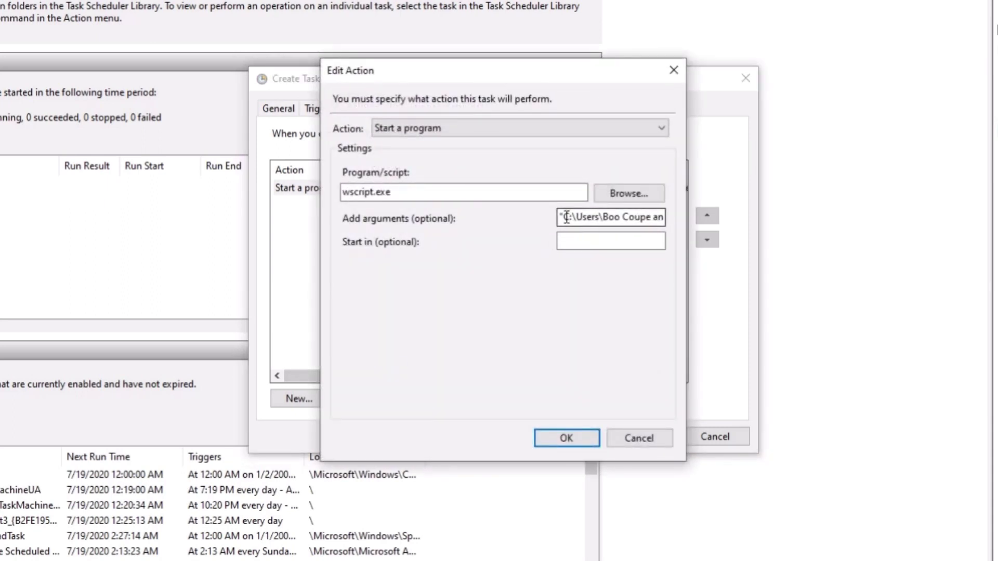
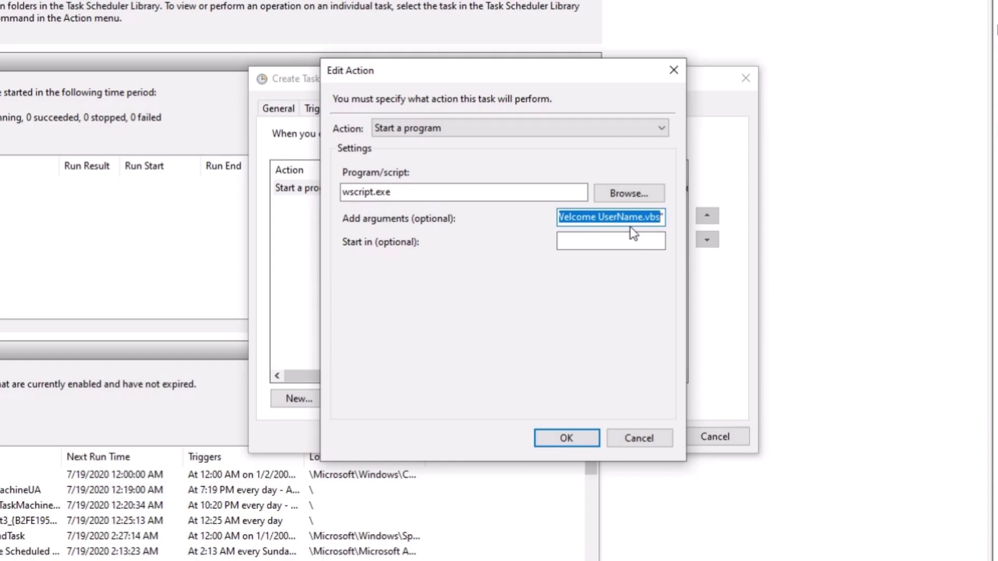
key("Left")
key("Left")
key("Left")
key("Left")
key("Left")
key("Left")
key("Left")
key("Left")
key("Left")
key("Left")
key("Left")
key("Left")
key("Left")
key("Left")
key("Left")
key("Left")
key("Left")
key("Left")
key("Left")
key("Left")
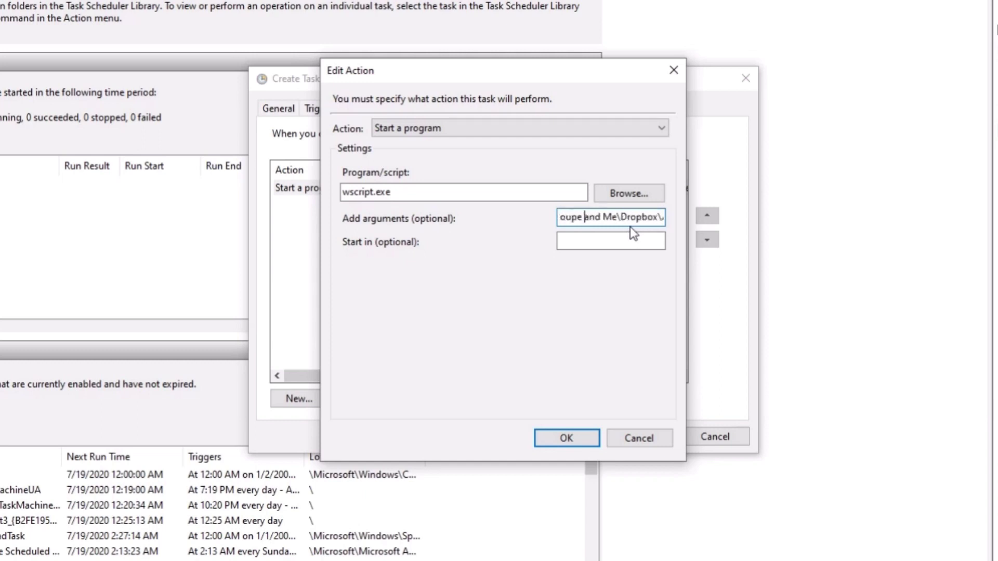
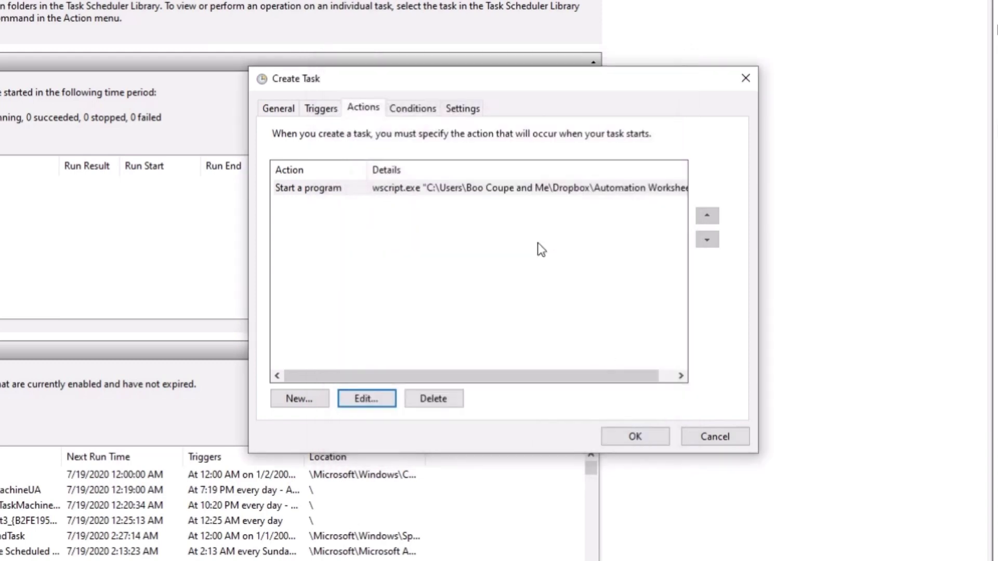
- Review the task's Idle, Power and Network conditions, then discard the Create Task dialog unsaved
left_click(406, 108)
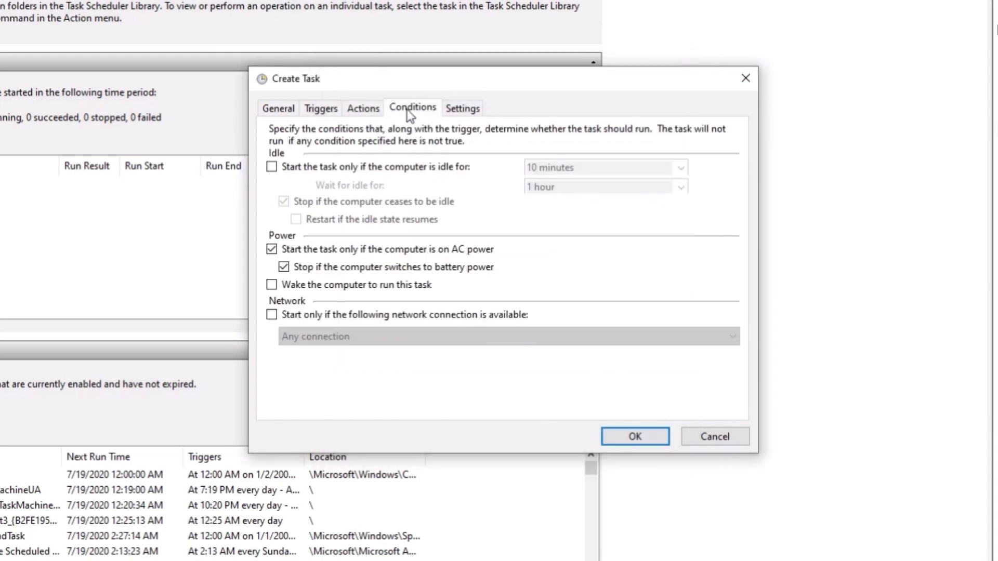
left_click(723, 440)
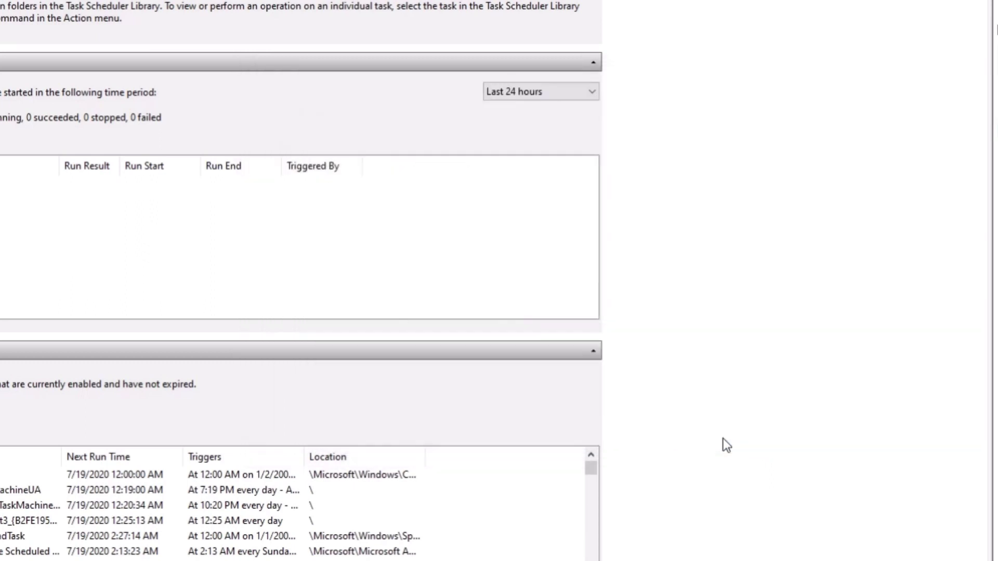